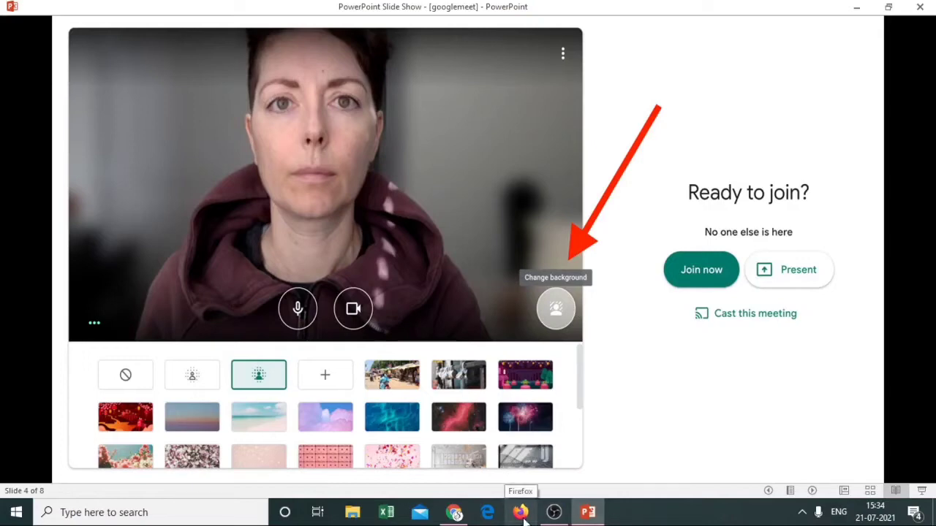
Step: Switch to the Google Meet call in Chrome and browse the available options for changing the video background
left_click(455, 514)
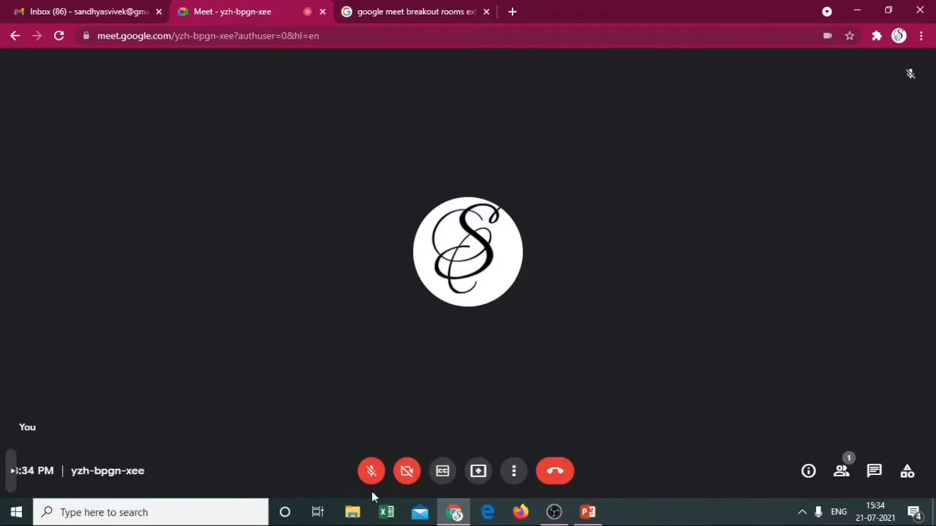
left_click(513, 474)
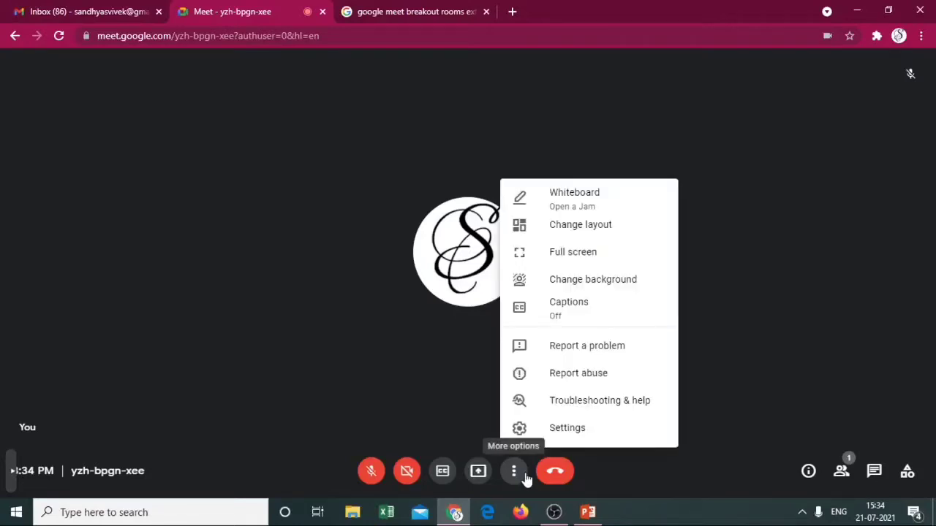
left_click(582, 284)
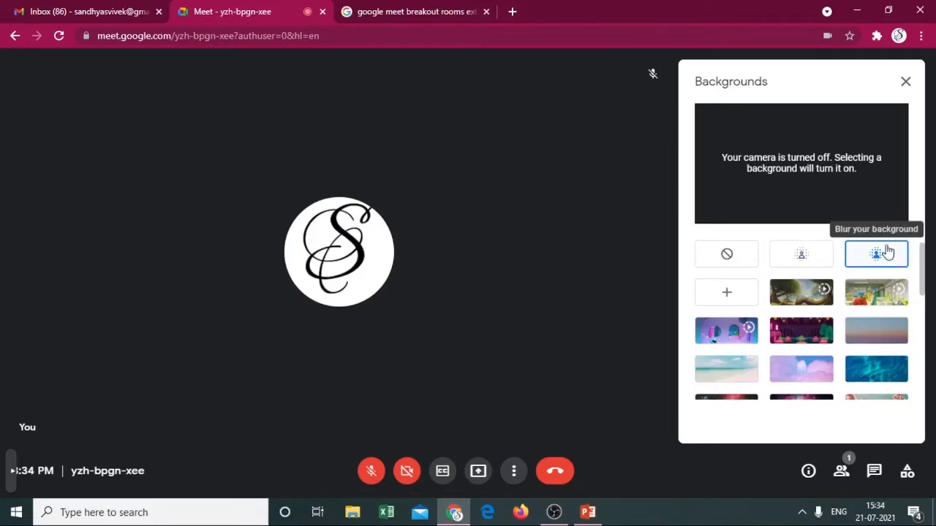
scroll(835, 341, "down", 5)
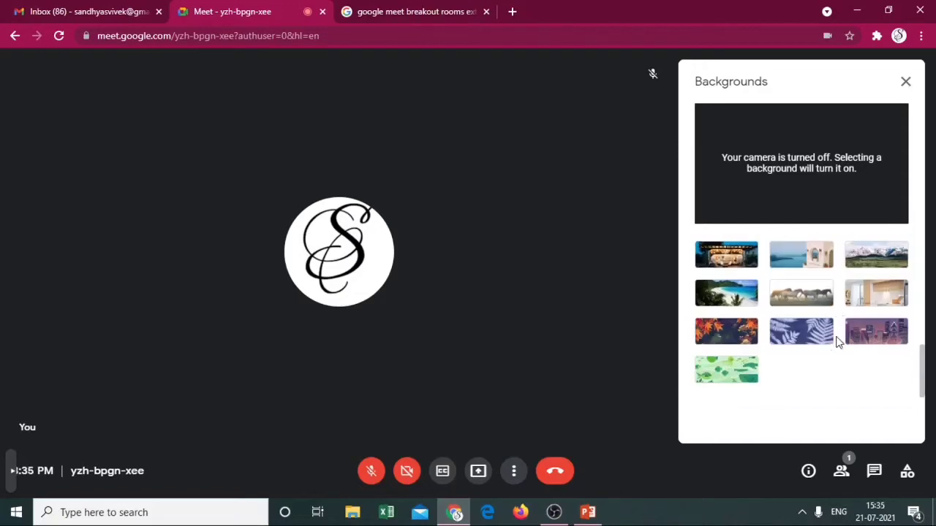
scroll(839, 342, "up", 2)
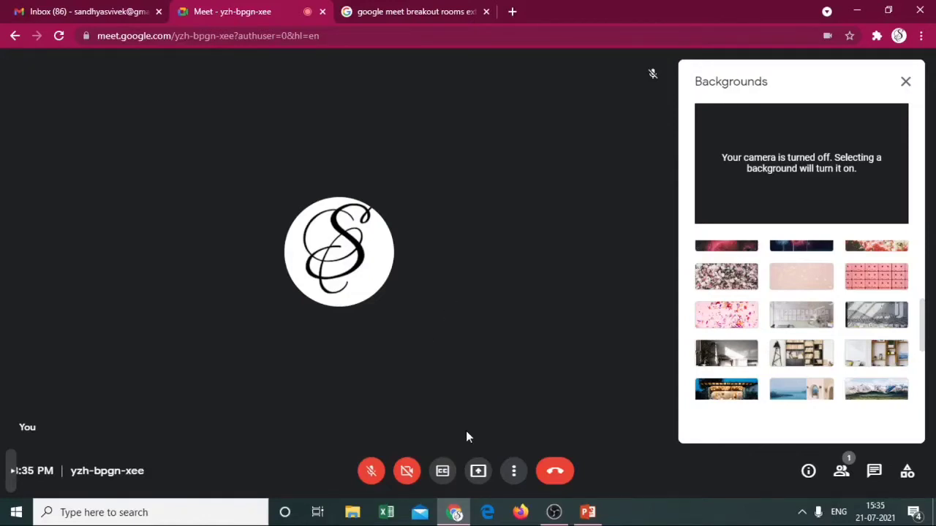
left_click(907, 81)
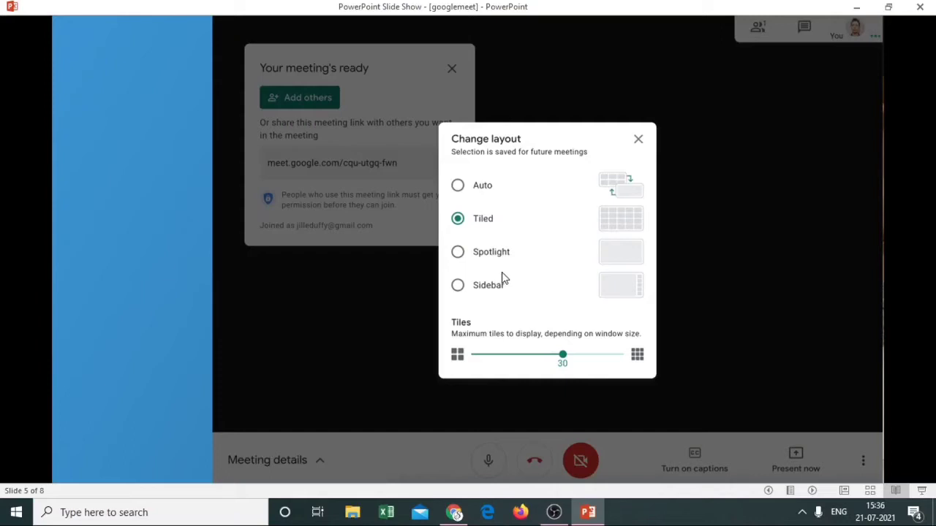
Step: Return to the Google Meet call in Chrome and open its list of additional call options
left_click(454, 512)
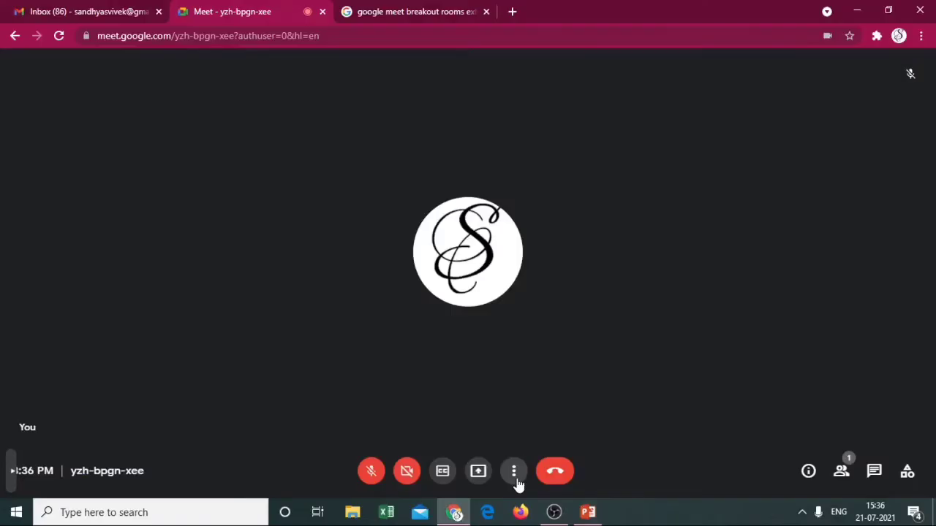
left_click(514, 473)
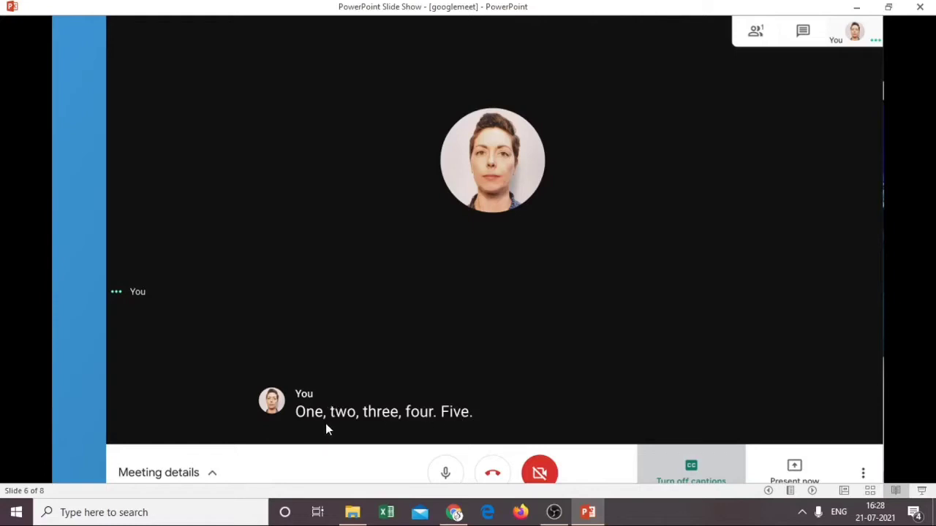
Step: Switch to the Google Meet call in Chrome, turn on captions, and check the caption language choices without applying a change
left_click(461, 516)
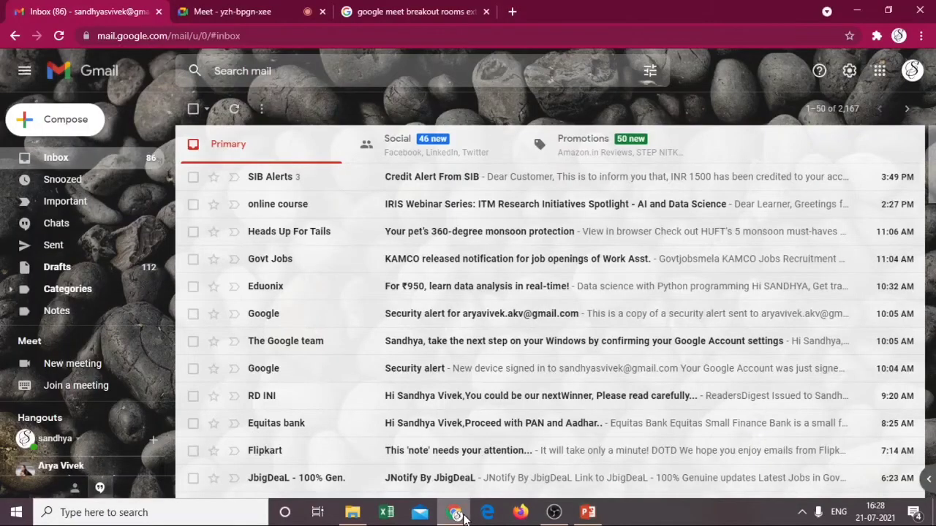
left_click(287, 13)
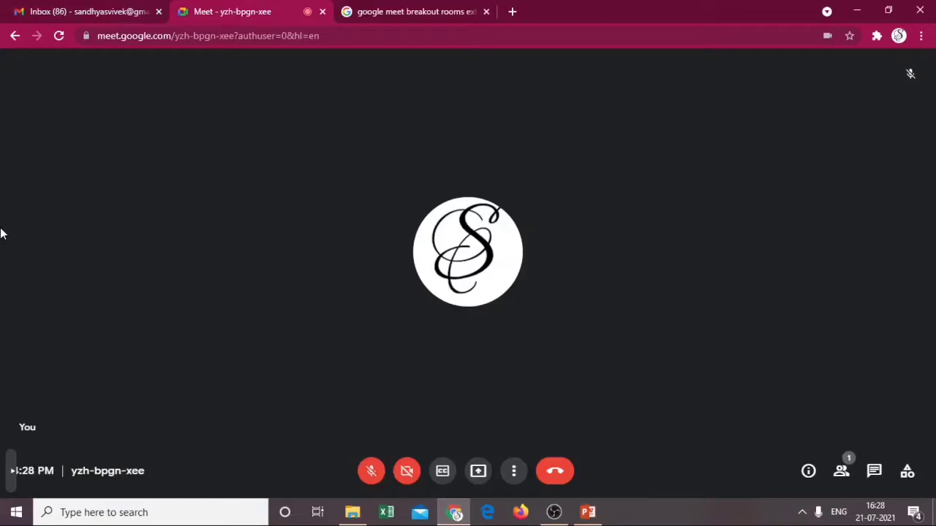
left_click(443, 472)
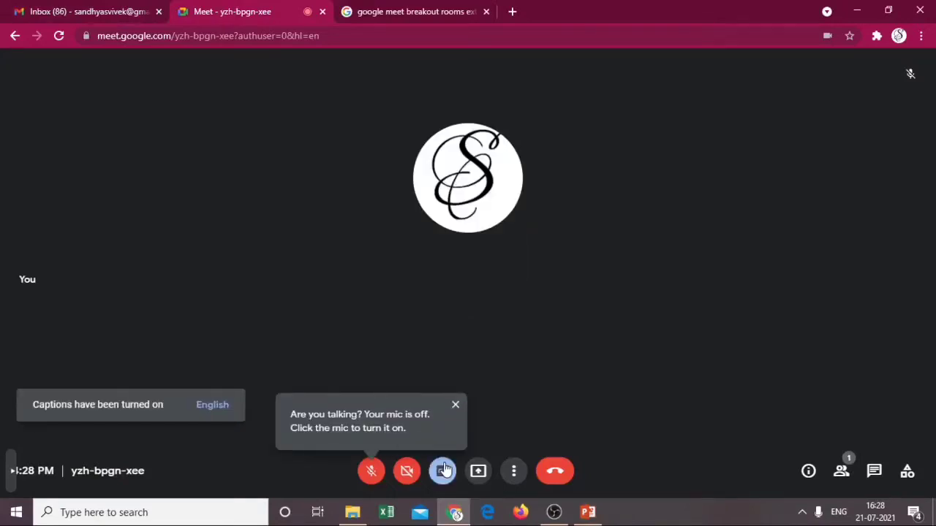
left_click(213, 406)
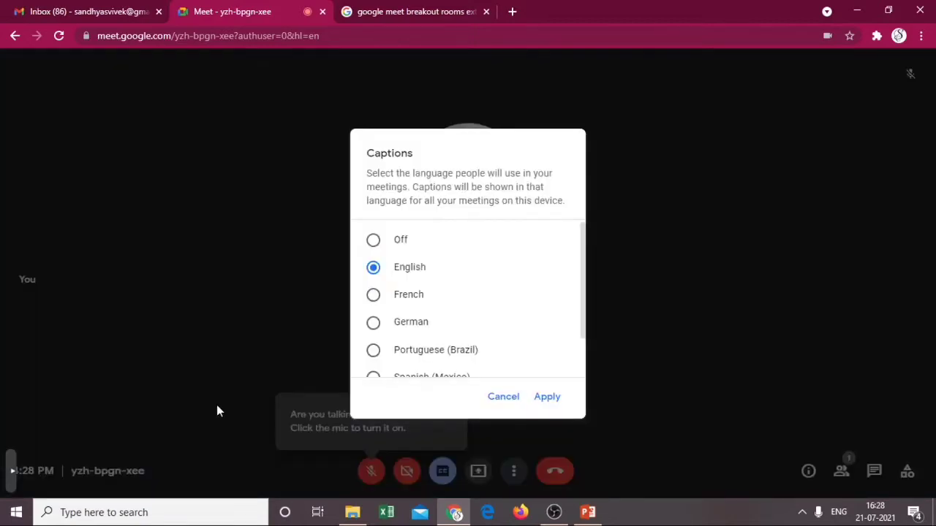
left_click(495, 401)
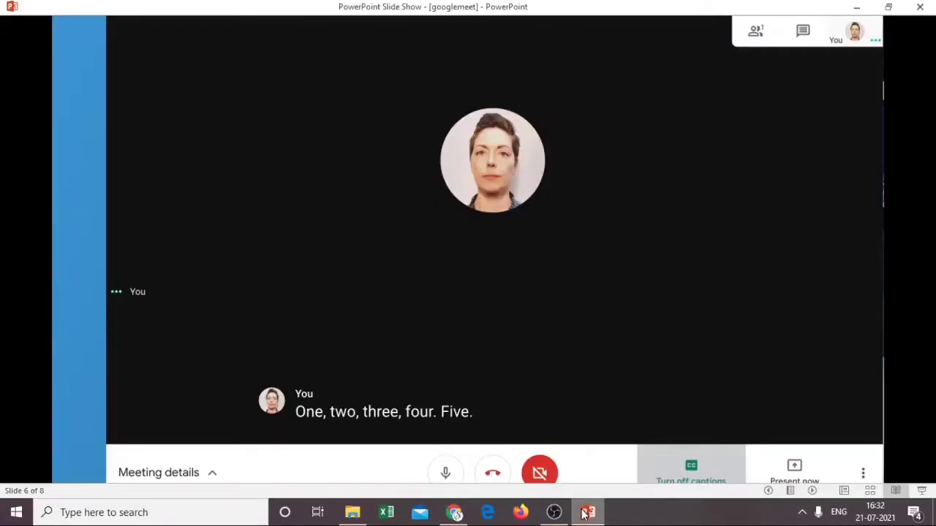
Step: Advance the slide show to the breakout rooms slide, switch to Chrome and install the Google Meet Breakout Rooms extension from the Chrome Web Store
left_click(603, 310)
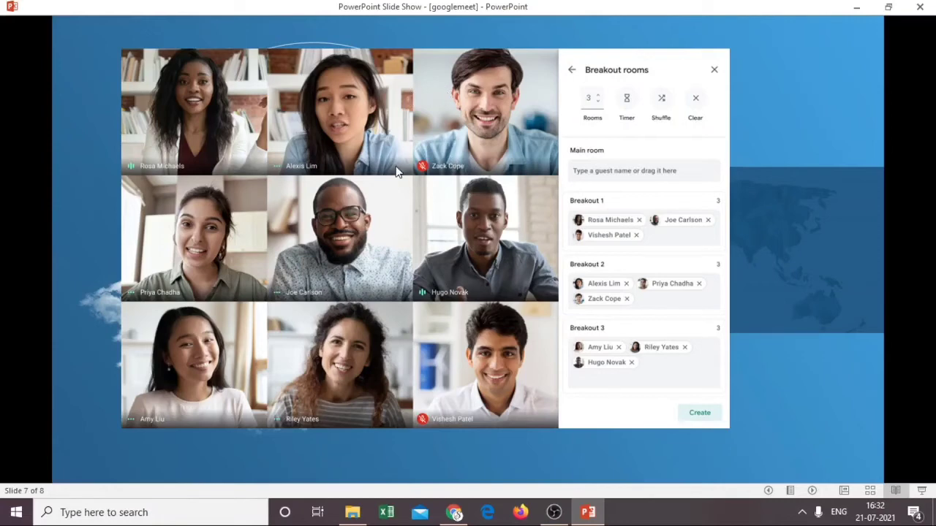
left_click(455, 514)
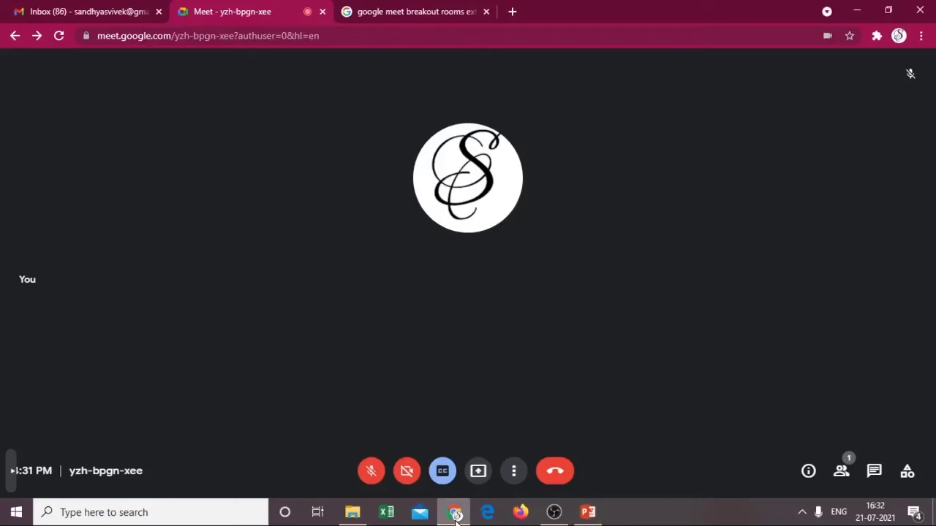
left_click(384, 12)
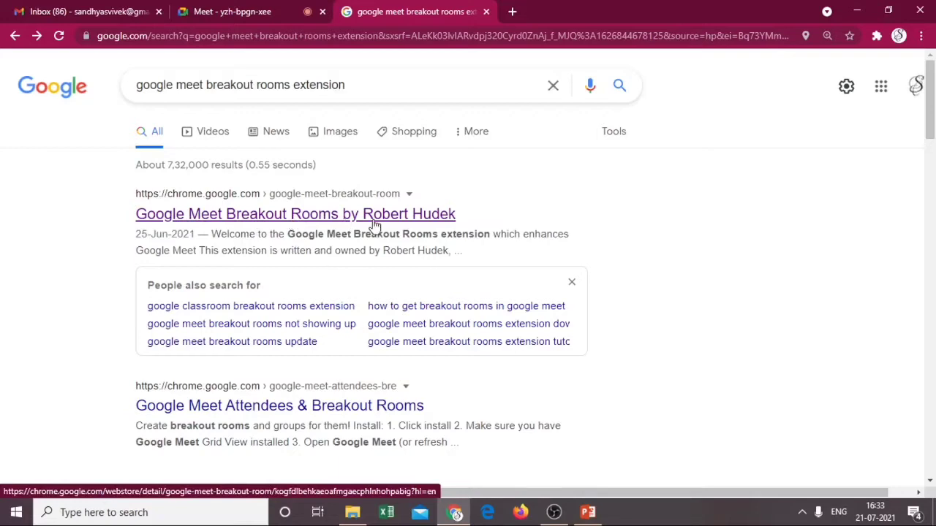
left_click(330, 213)
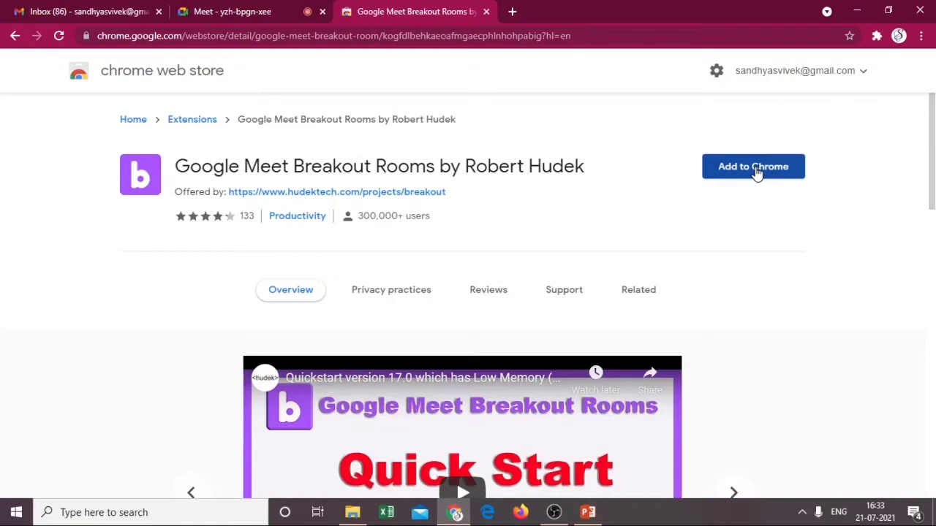
left_click(757, 170)
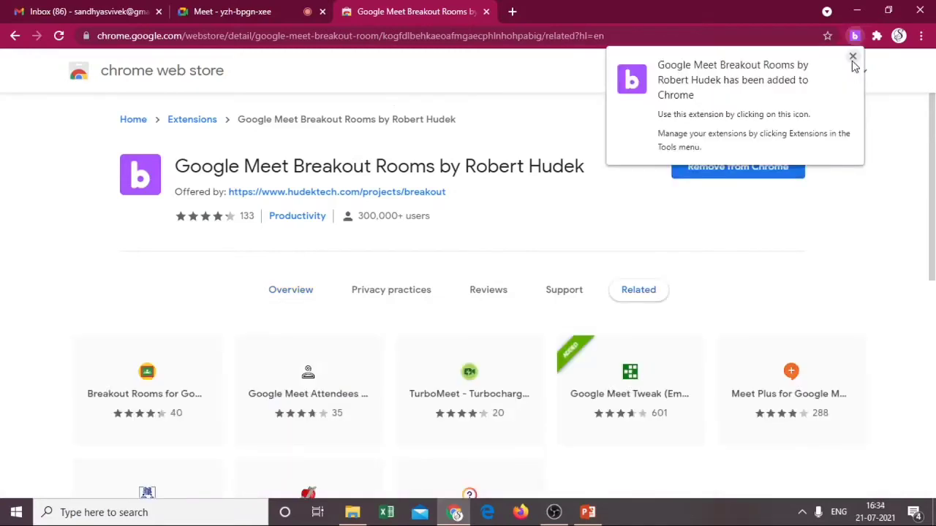
left_click(853, 58)
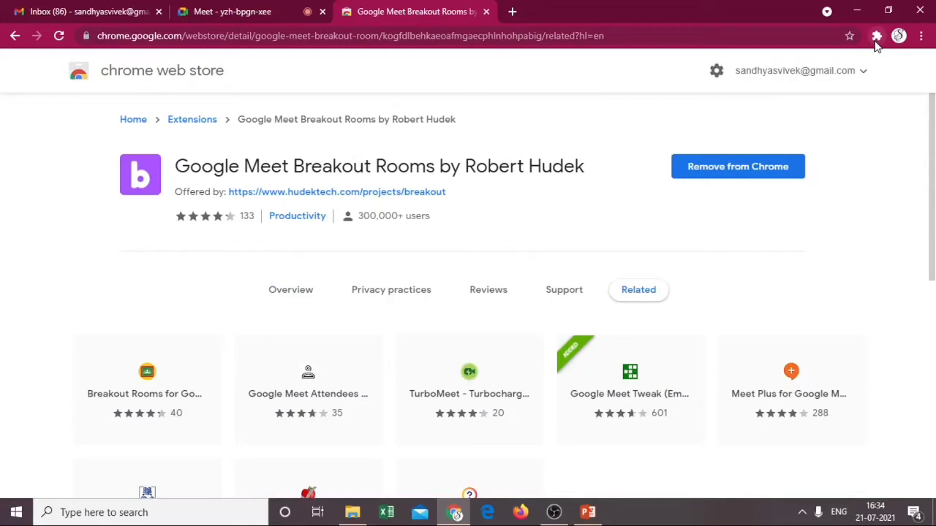
Step: Pin the Google Meet Breakout Rooms extension to the browser toolbar and open its Breakout Rooms window
left_click(876, 38)
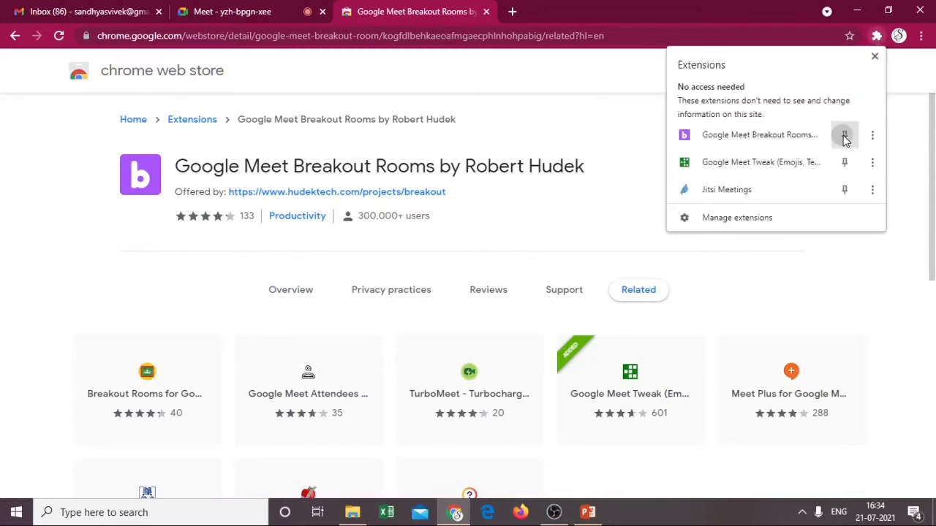
left_click(845, 136)
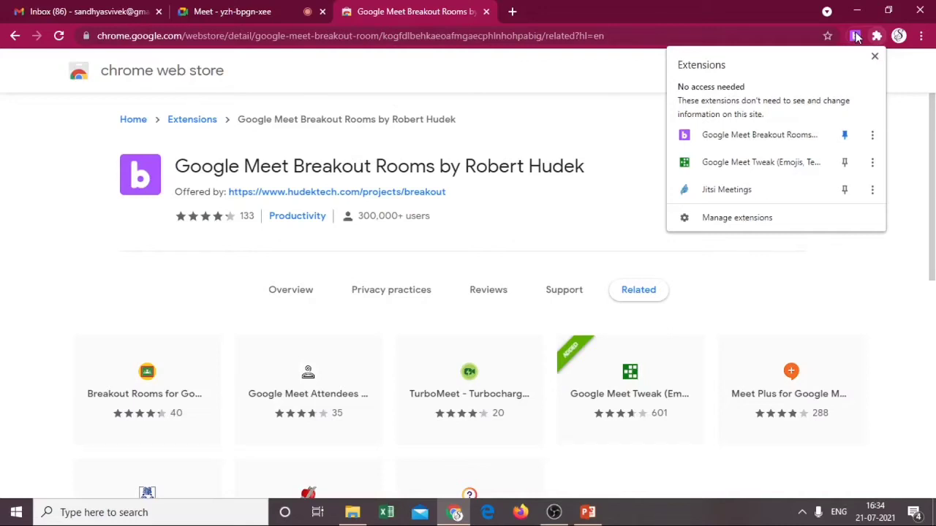
left_click(857, 38)
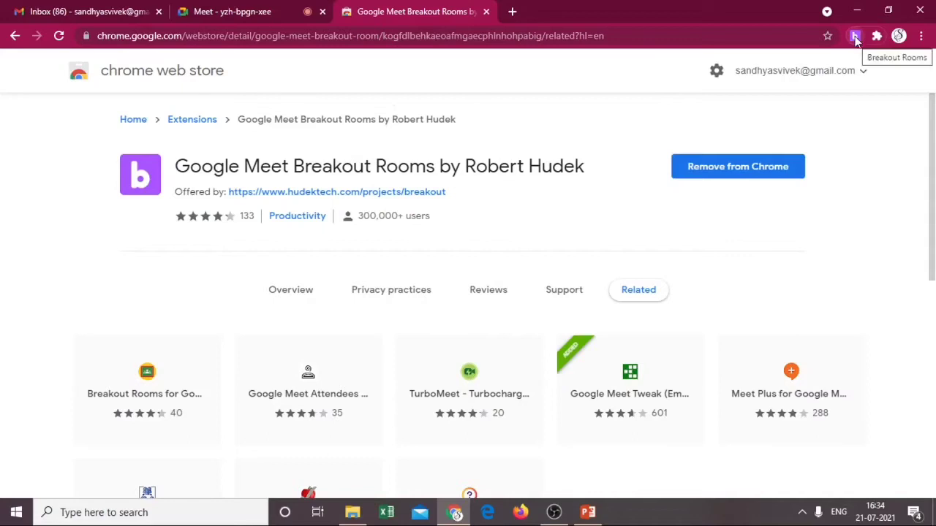
left_click(857, 42)
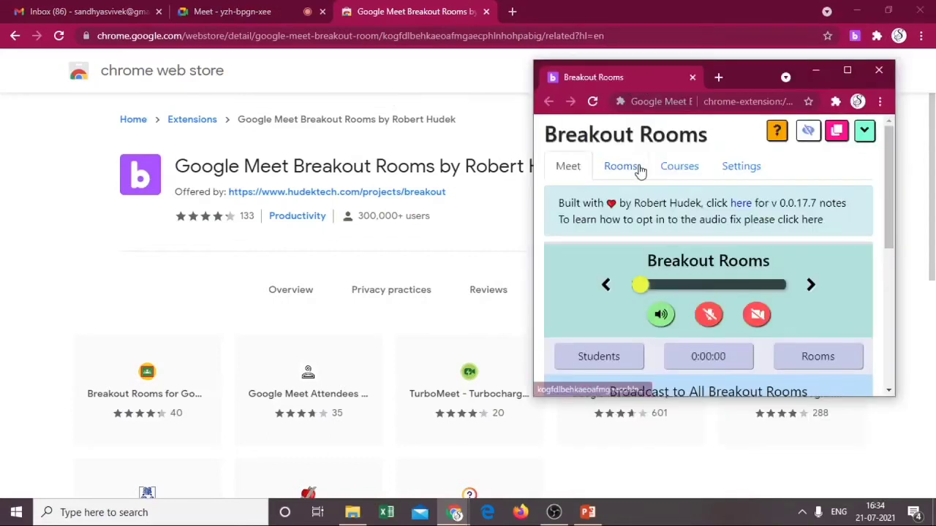
left_click_drag(891, 169, 868, 172)
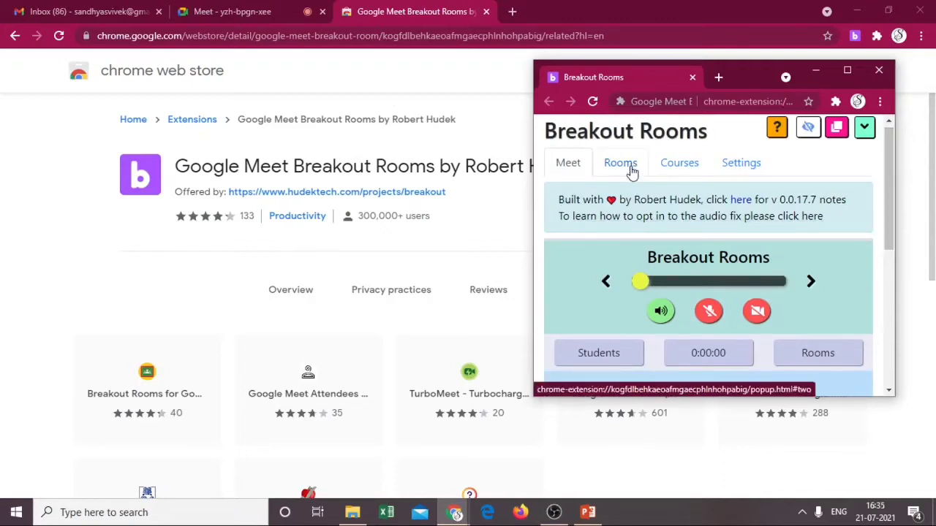
Step: Add a course named BSc with the description Computer Science to the Breakout Rooms course list and save it
left_click(676, 166)
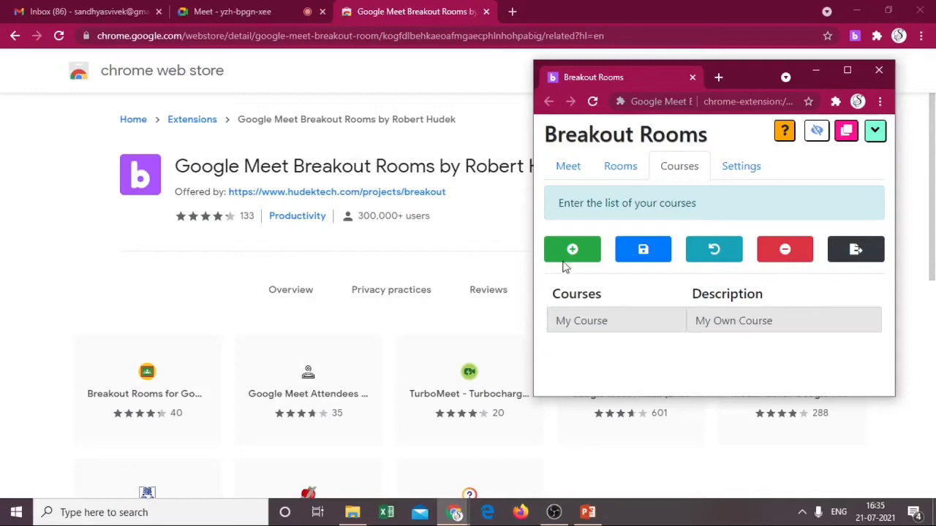
left_click(585, 247)
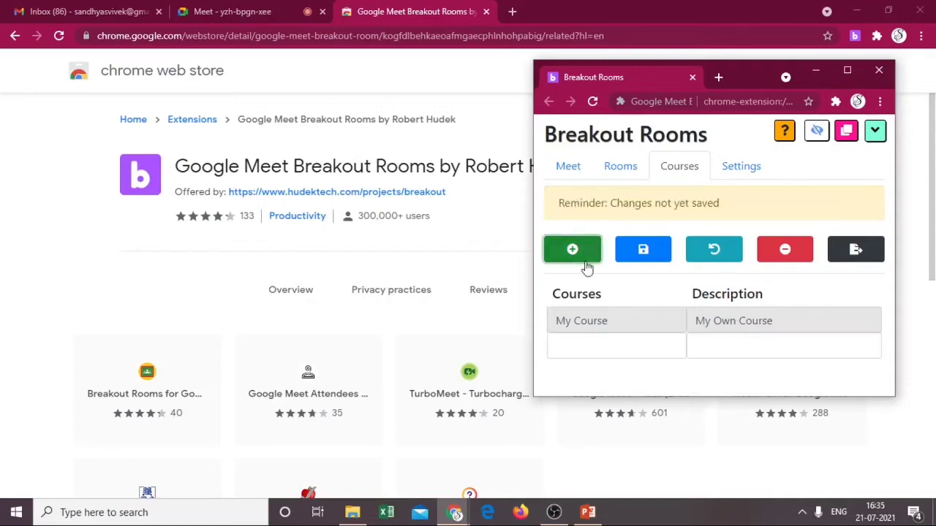
left_click(587, 345)
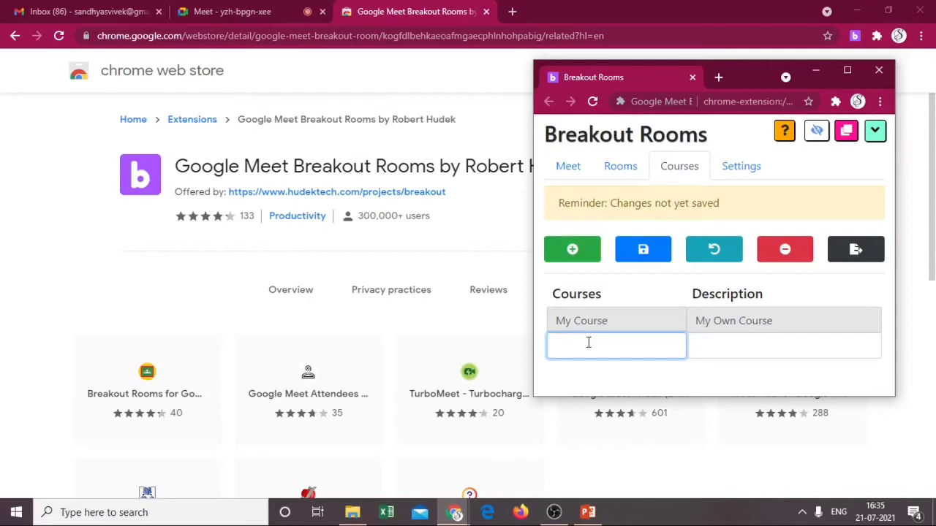
type("B")
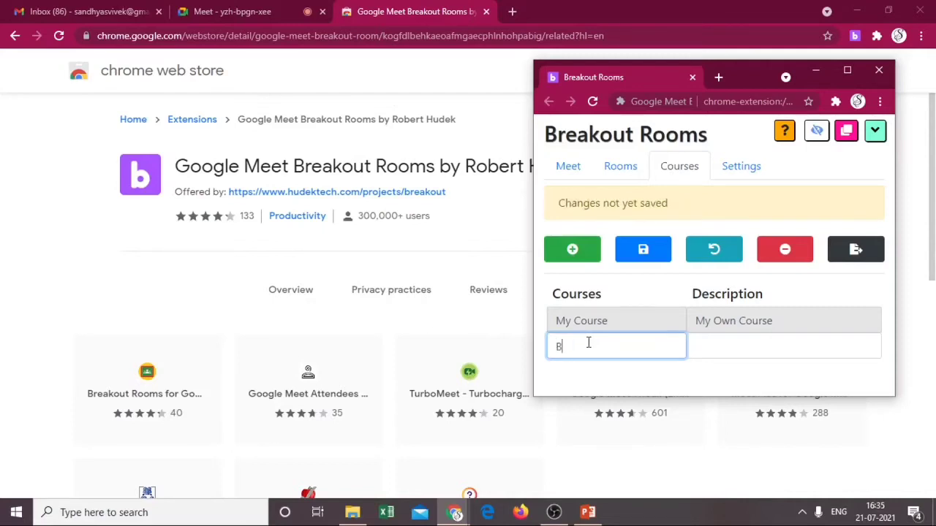
type("Sc")
left_click(771, 346)
type("C")
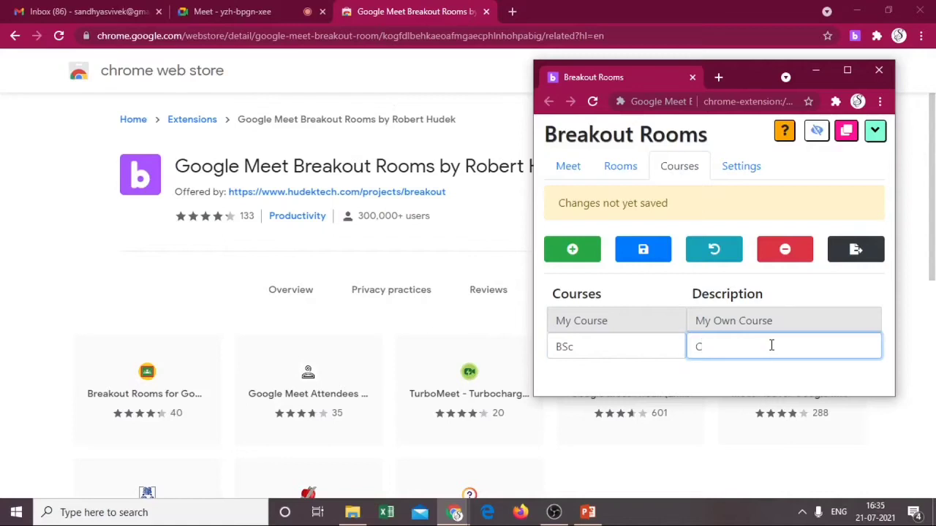
type("omputer Science")
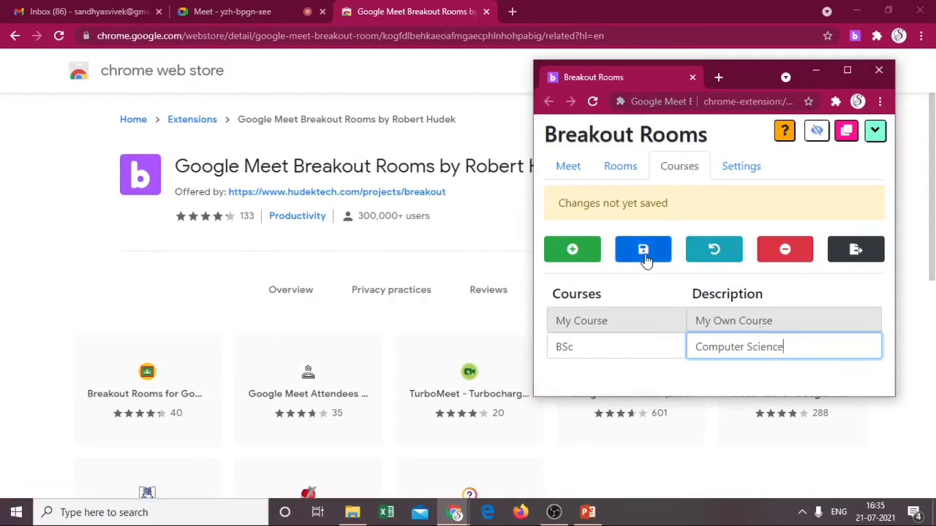
left_click(644, 251)
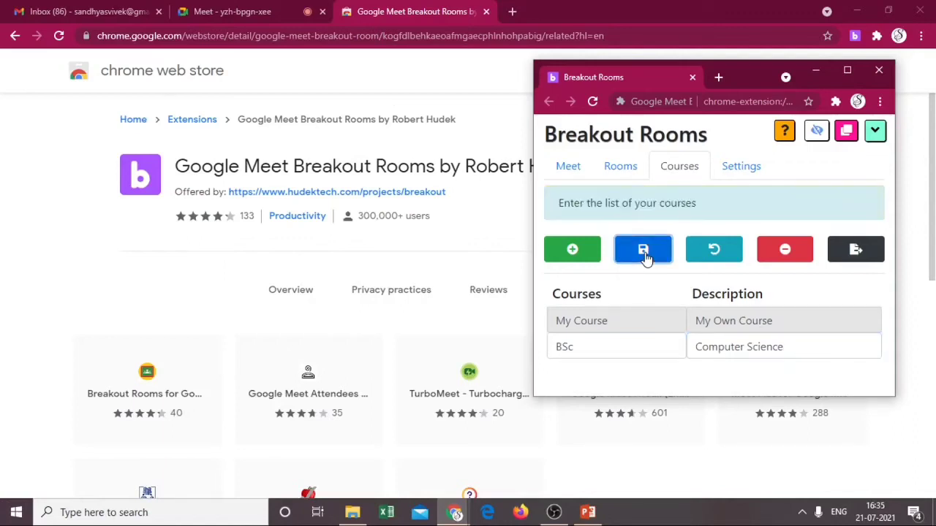
Step: Rename the Main room of My Course to the host's first name in the Breakout Rooms room list
left_click(622, 170)
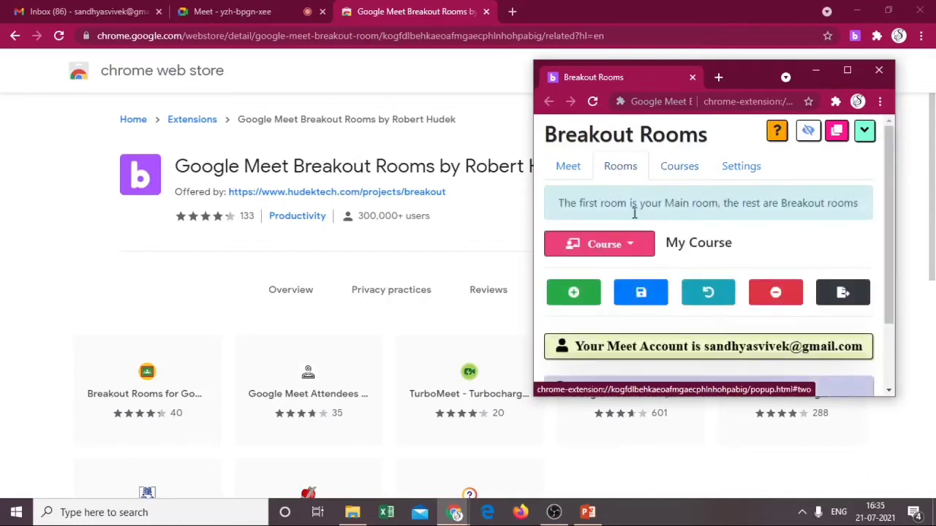
scroll(643, 258, "down", 2)
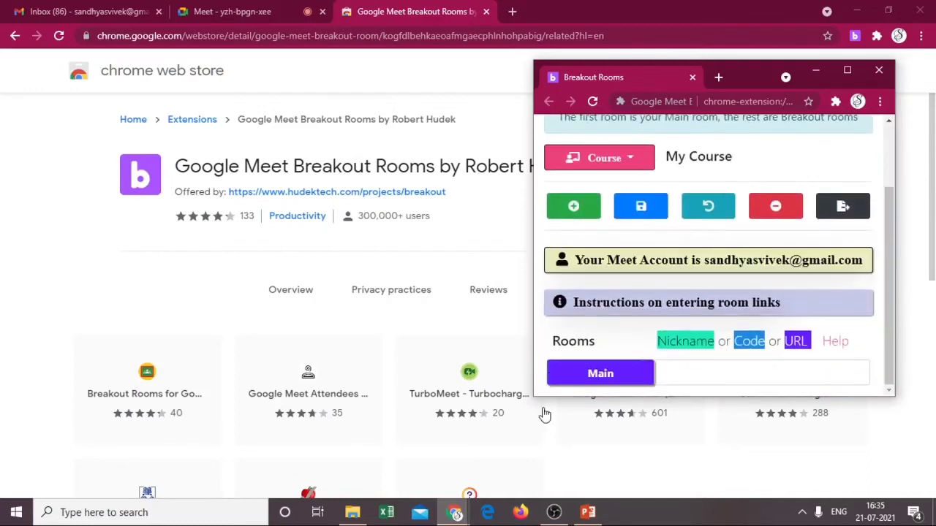
left_click(621, 377)
key("BackSpace")
key("BackSpace")
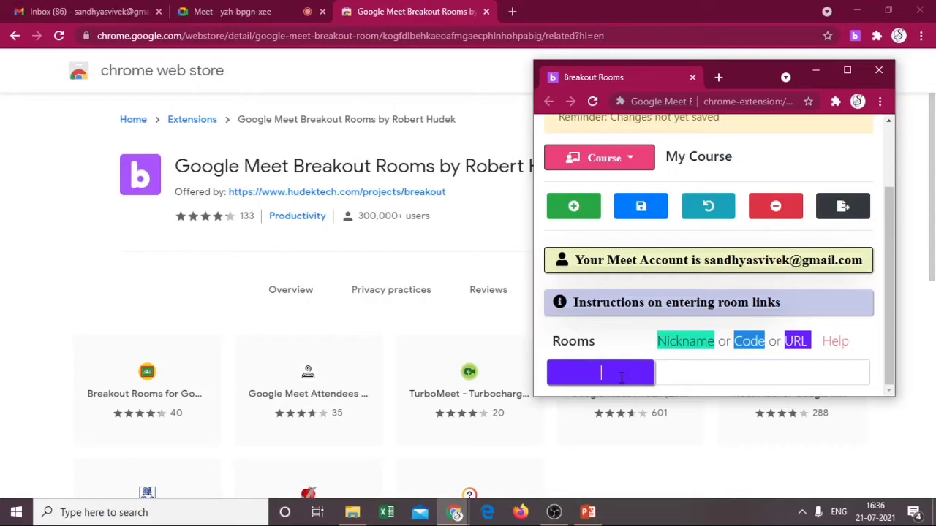
type("Sandhya")
left_click(703, 374)
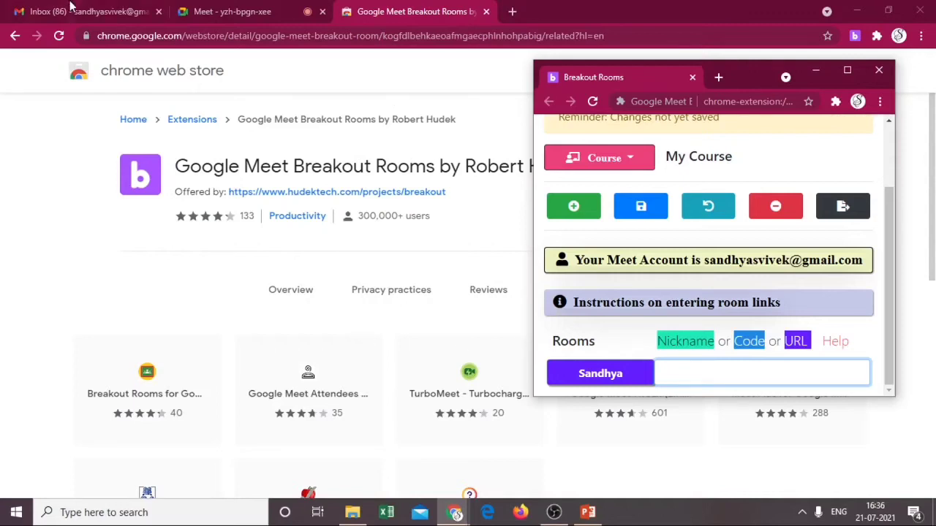
Step: Copy the joining link from the Google Meet call's meeting details and paste it as the link of My Course's first room
left_click(229, 11)
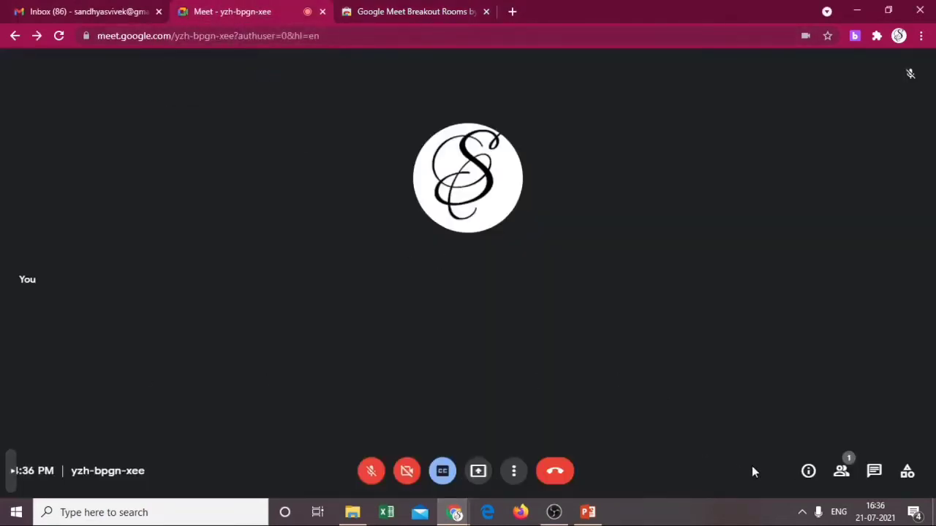
left_click(810, 474)
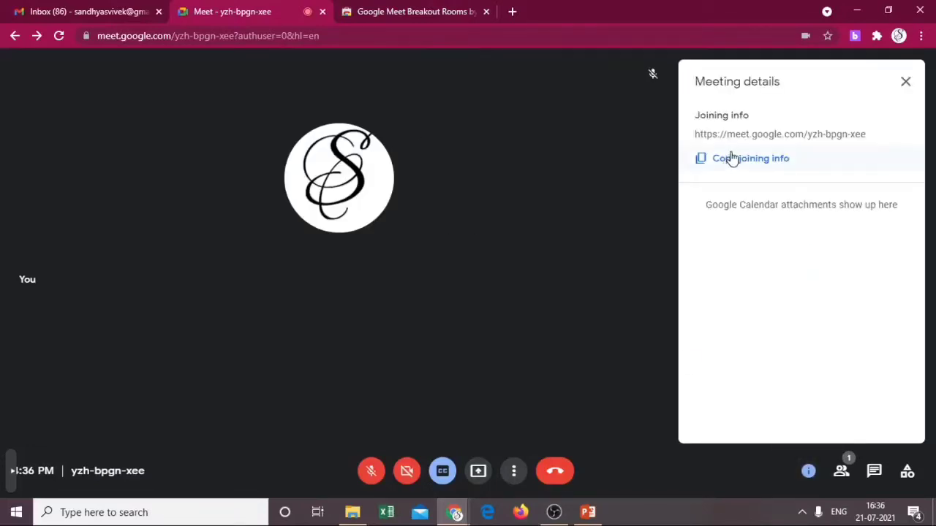
left_click(732, 159)
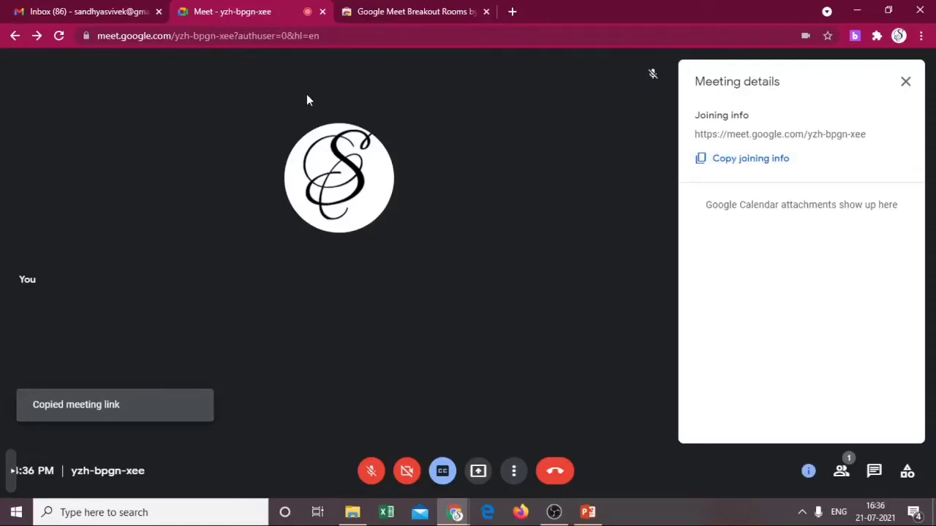
left_click(395, 12)
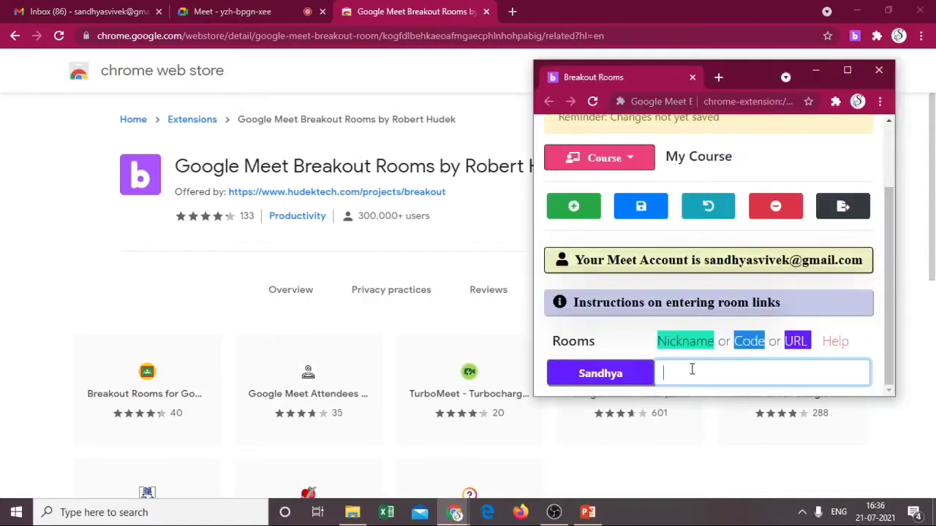
right_click(692, 371)
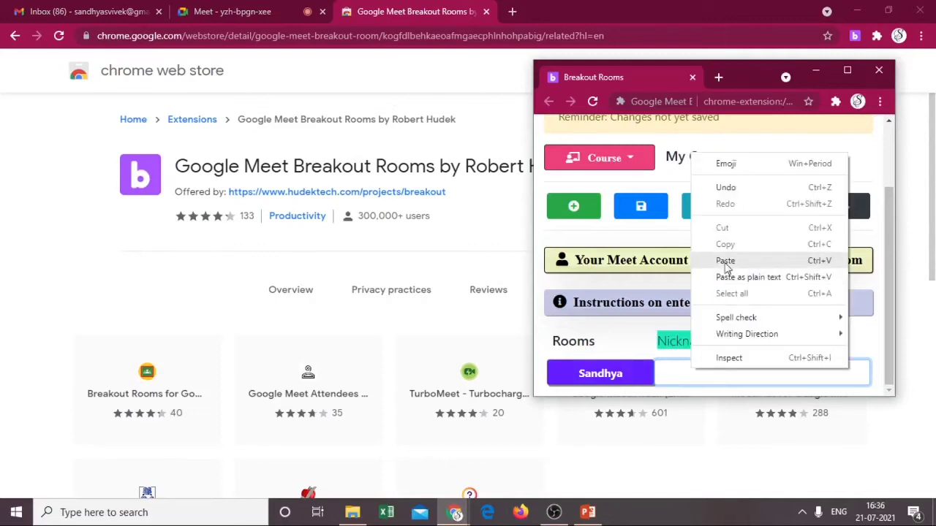
left_click(726, 262)
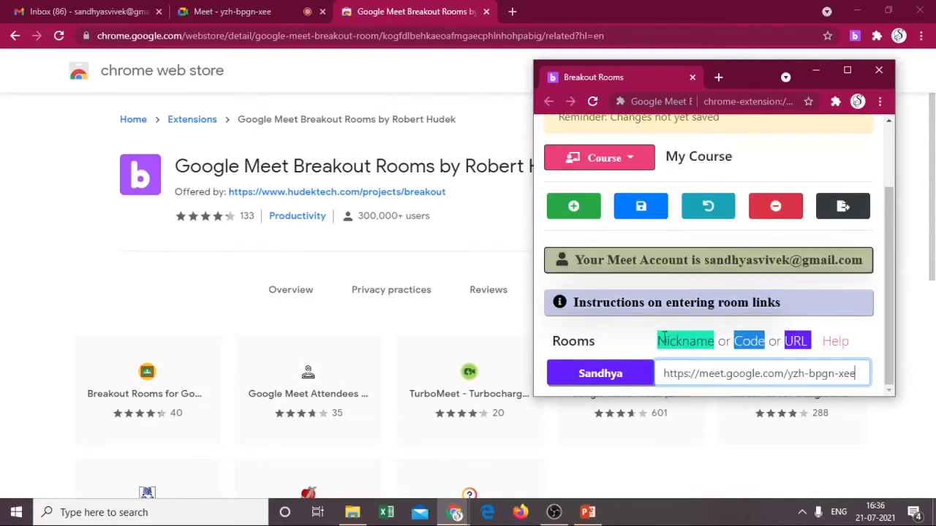
Step: Bring up Breakout Rooms over the Meet call, select the BSc course and paste the meeting link for its Main room
left_click(205, 11)
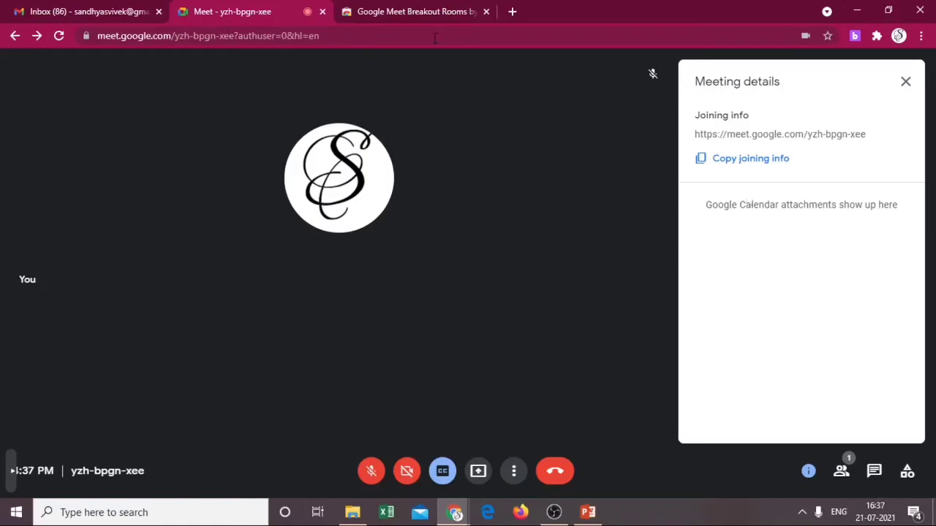
left_click(856, 36)
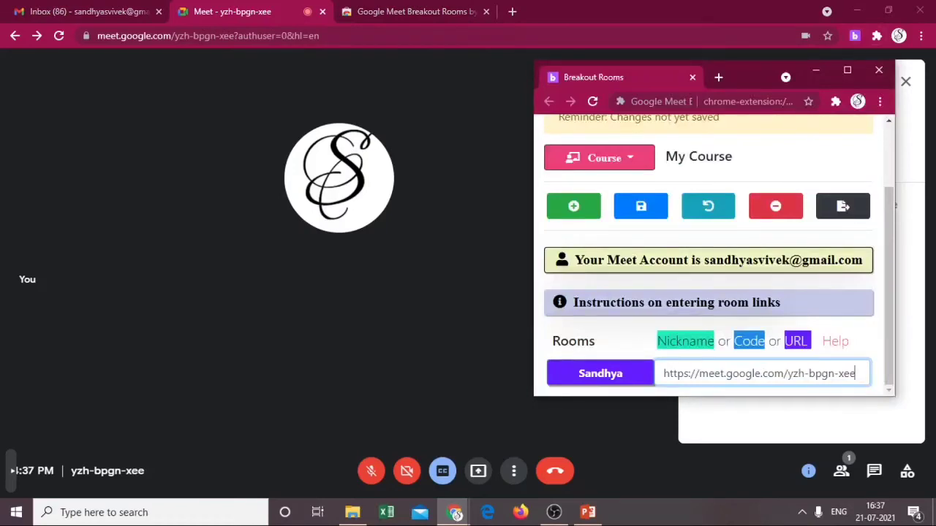
left_click(633, 162)
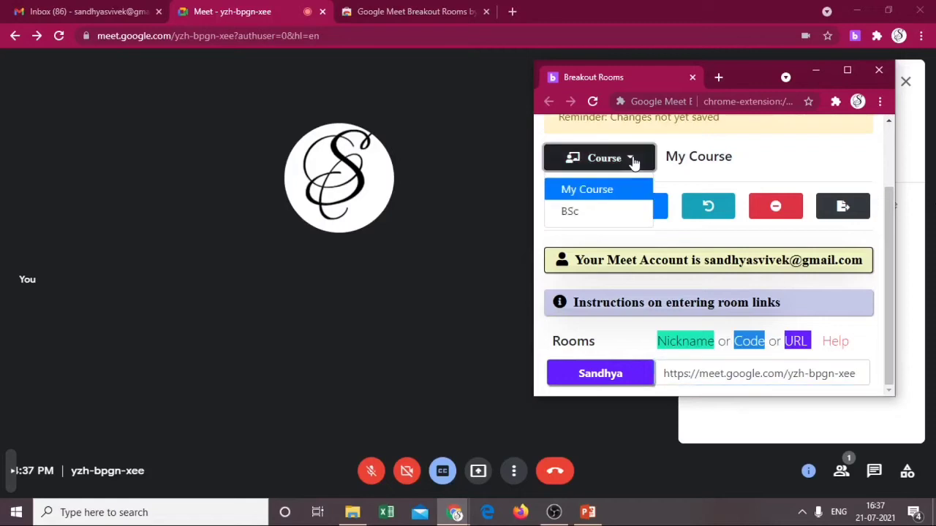
left_click(575, 215)
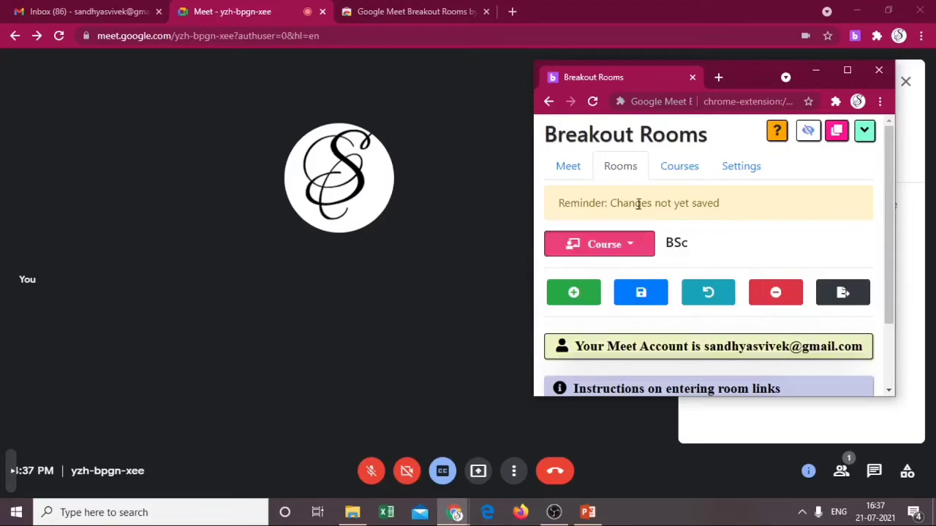
scroll(824, 245, "down", 2)
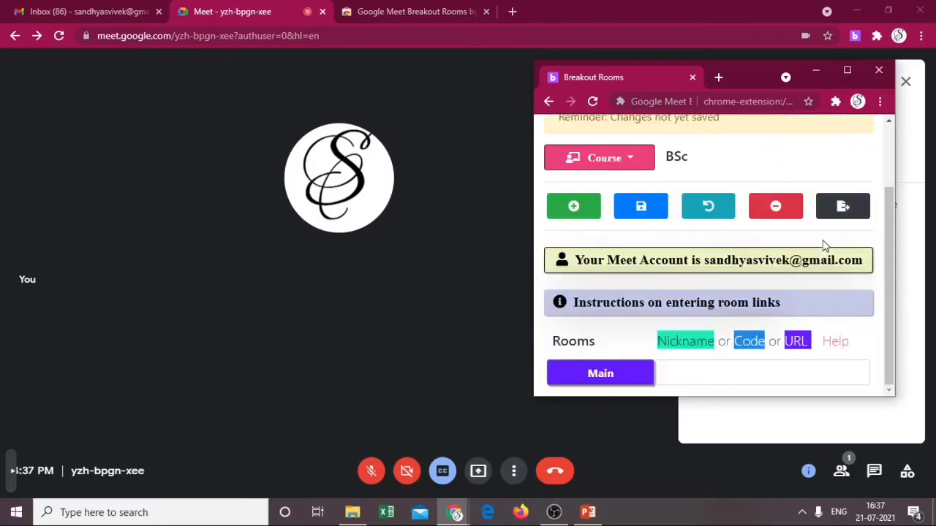
right_click(678, 373)
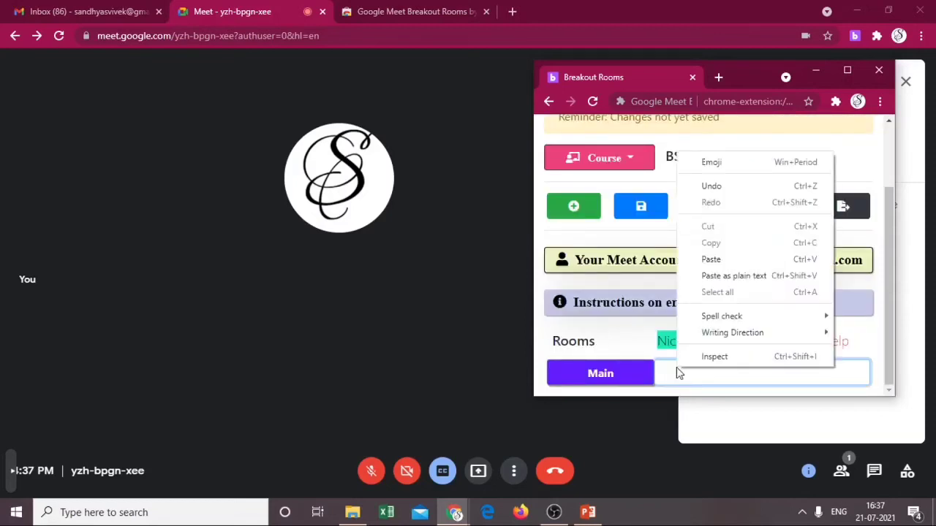
left_click(708, 259)
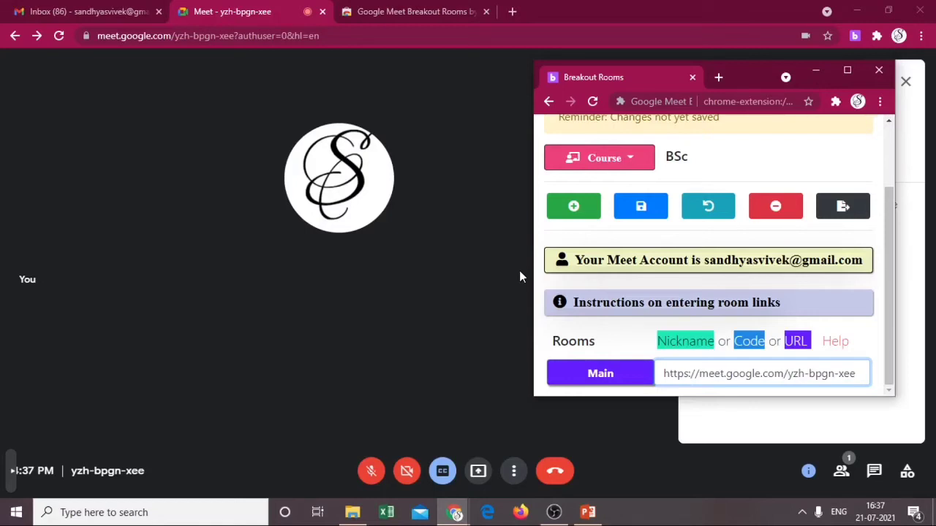
Step: Add five breakout rooms to the BSc course and name them Group1, Group2, Group3, Group4 and Group5
left_click(581, 215)
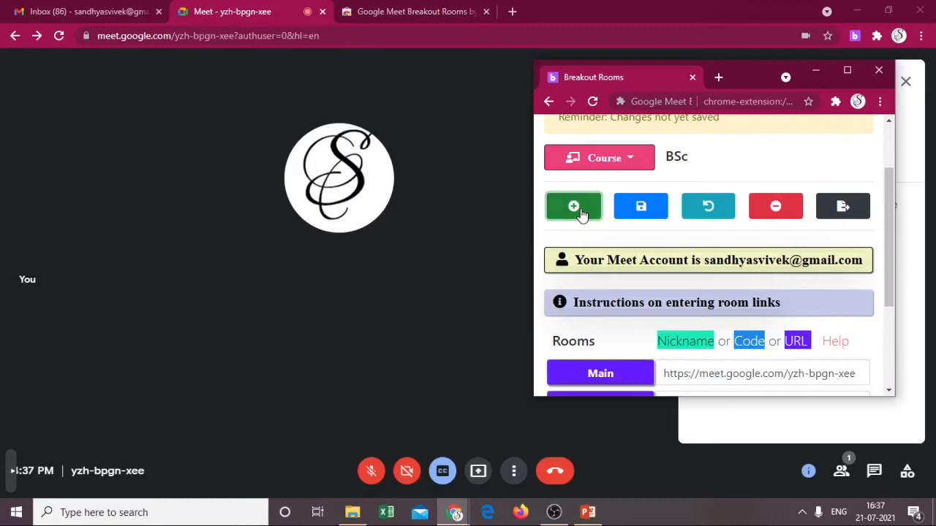
left_click_drag(894, 215, 891, 313)
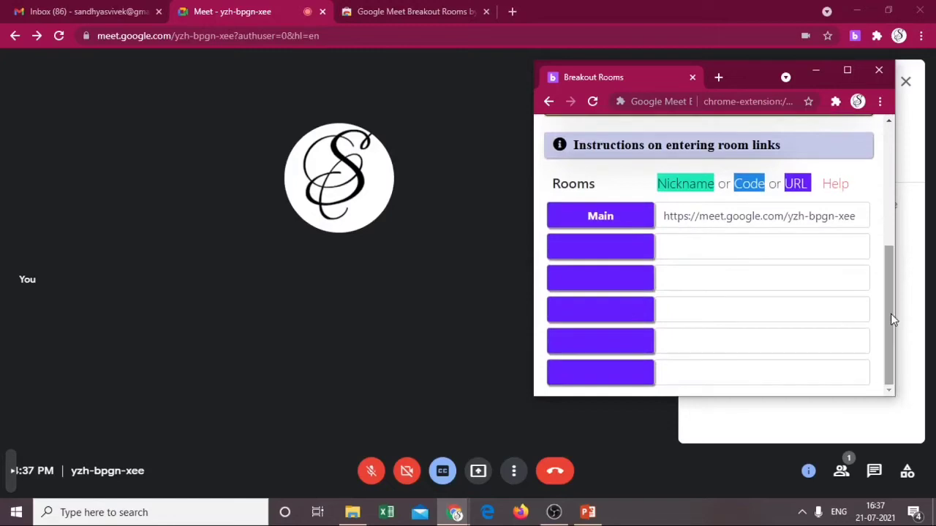
left_click(609, 249)
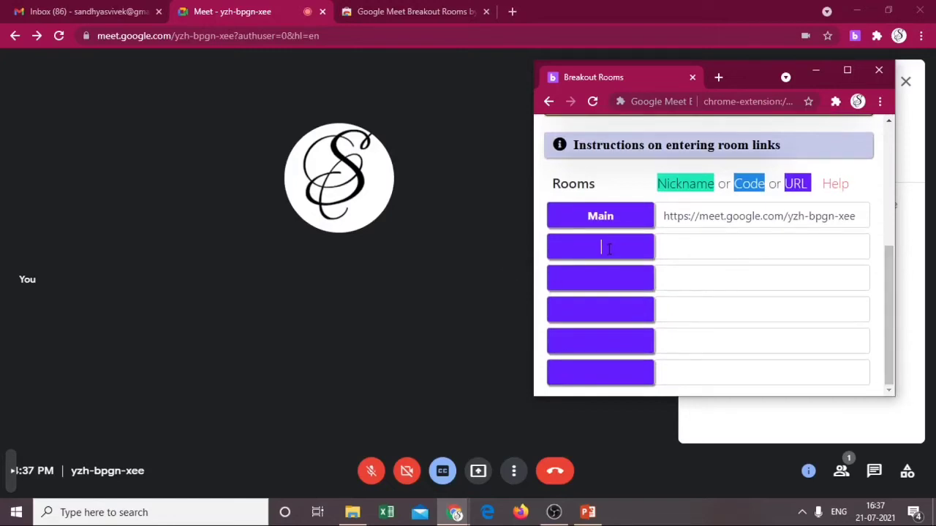
type("Group1")
left_click(580, 275)
type("Group2")
left_click(588, 314)
type("Group3")
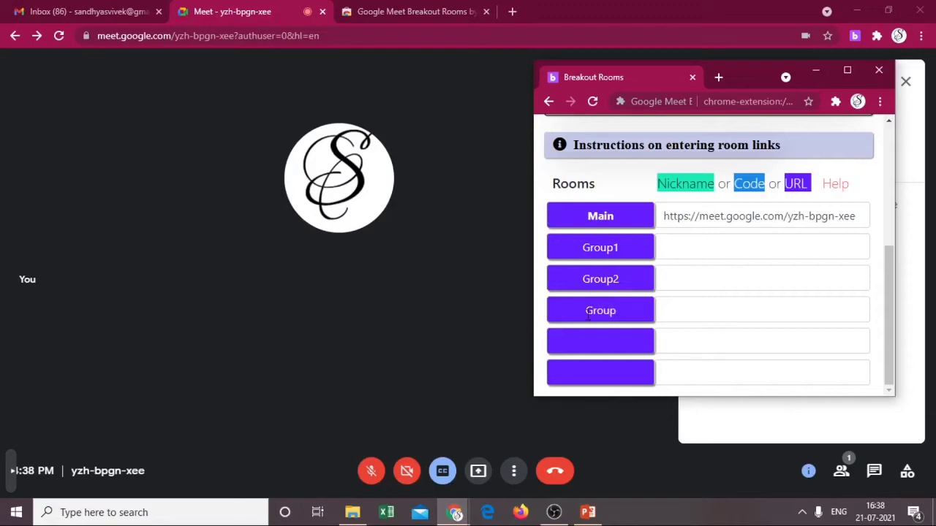
left_click(602, 339)
type("Group4")
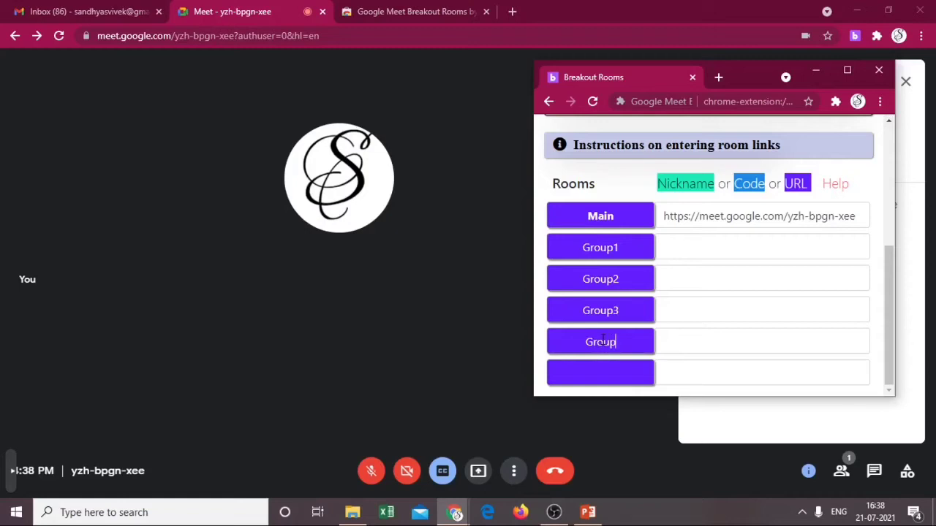
left_click(602, 373)
type("Group")
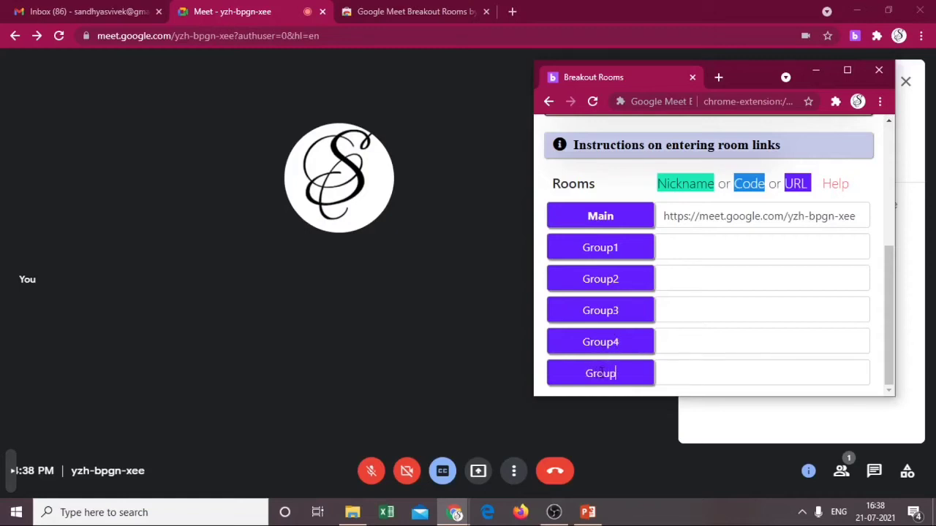
type("5")
Step: Save the BSc room list and check the Meet links of the group rooms
scroll(619, 250, "up", 1)
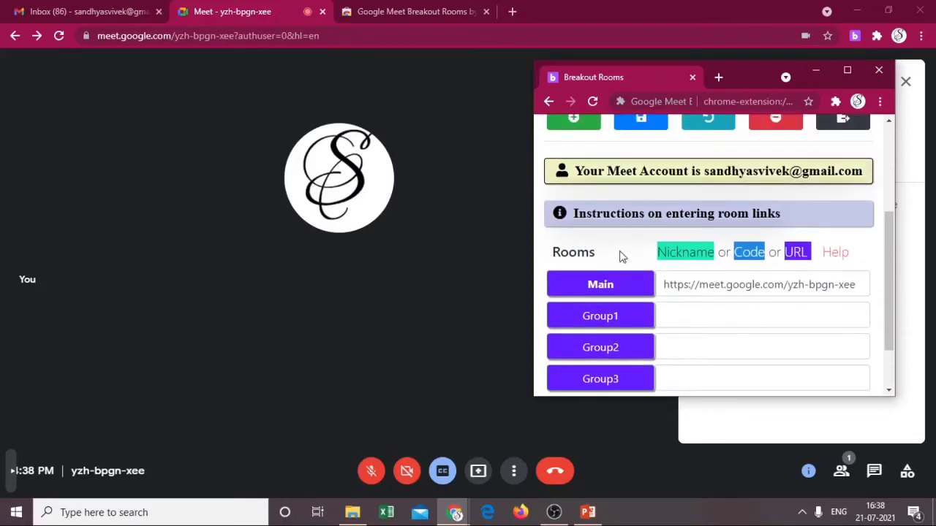
scroll(620, 255, "up", 3)
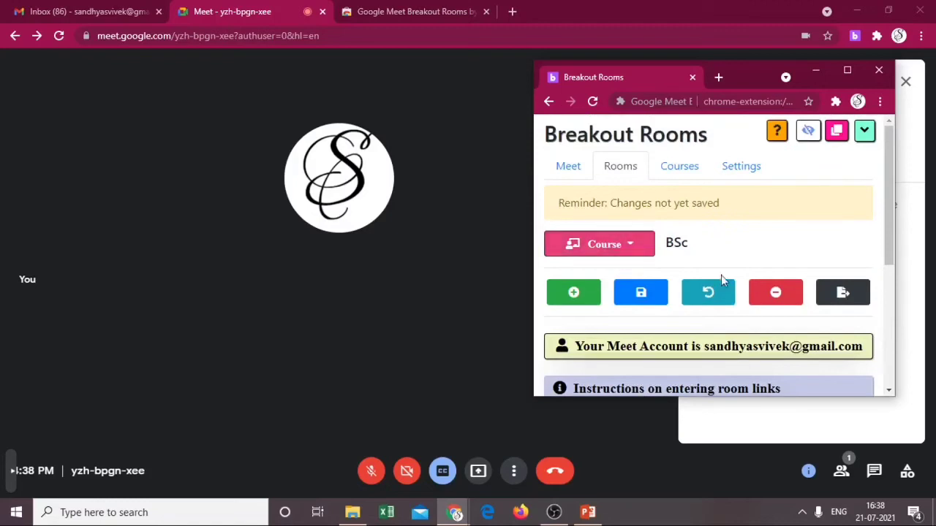
scroll(721, 275, "down", 4)
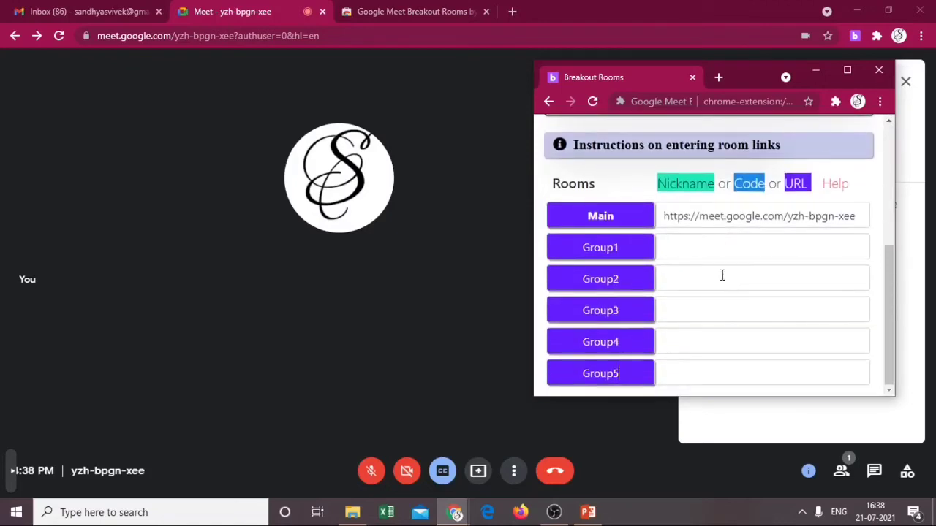
scroll(722, 275, "up", 4)
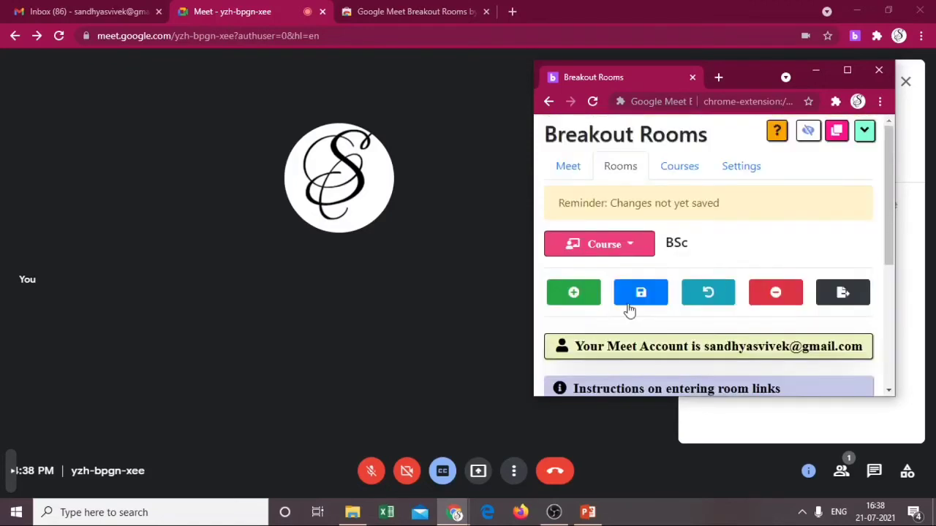
left_click(641, 294)
scroll(721, 250, "down", 3)
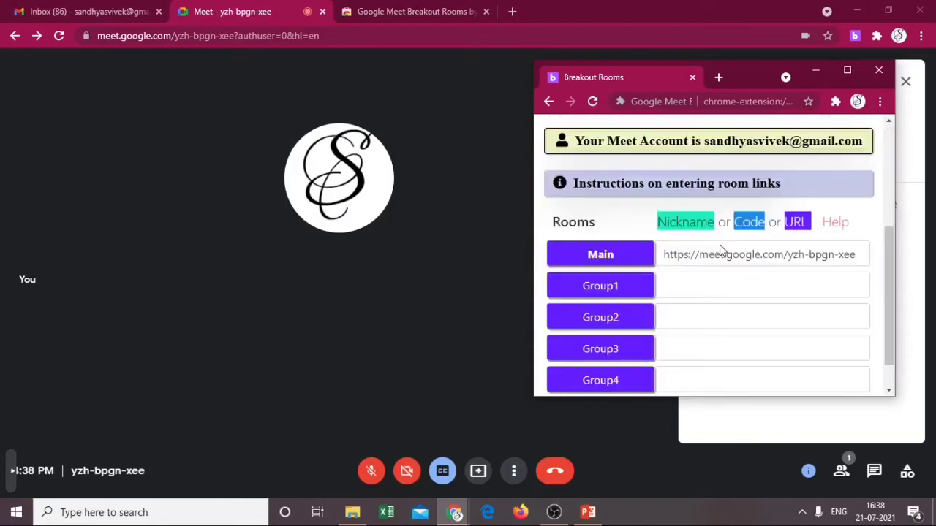
scroll(721, 251, "down", 1)
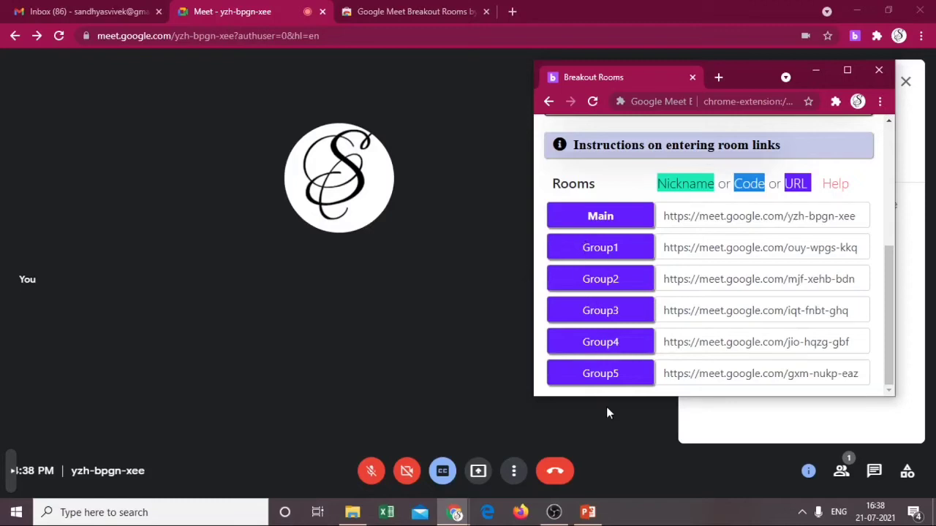
scroll(674, 225, "up", 3)
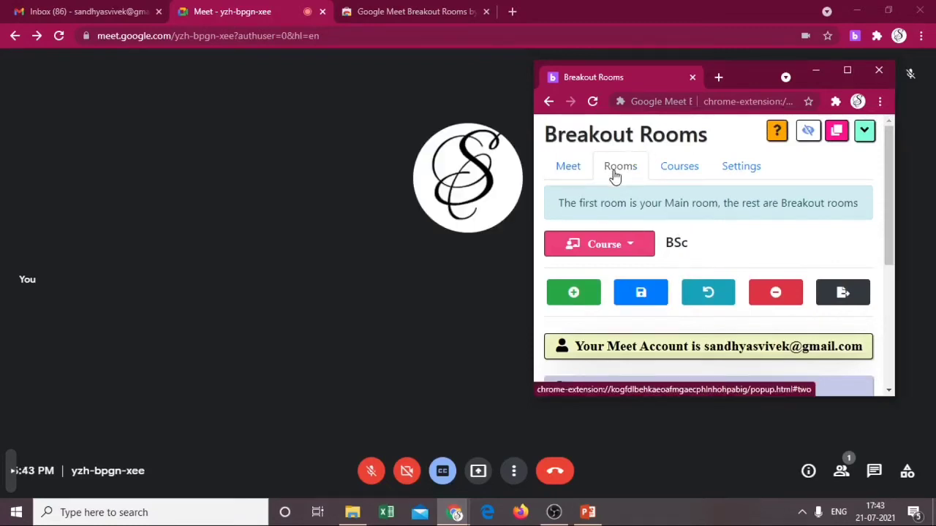
Step: In the Breakout Rooms class-start settings, set the number of breakouts for the BSc course to 2
left_click(615, 174)
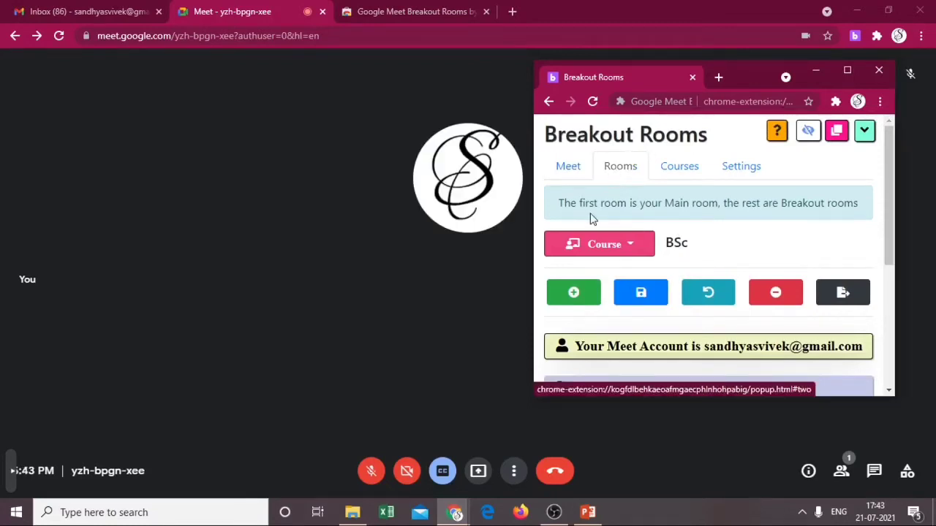
left_click(560, 174)
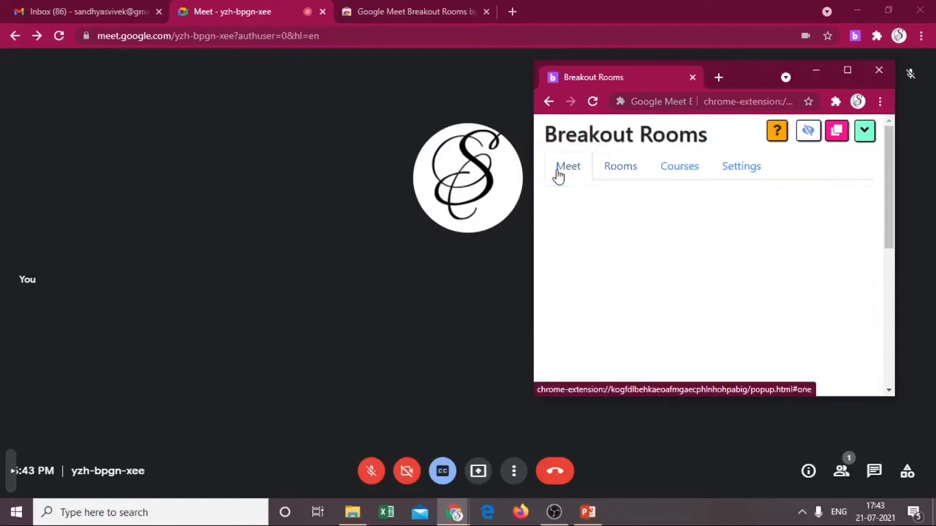
scroll(591, 202, "down", 3)
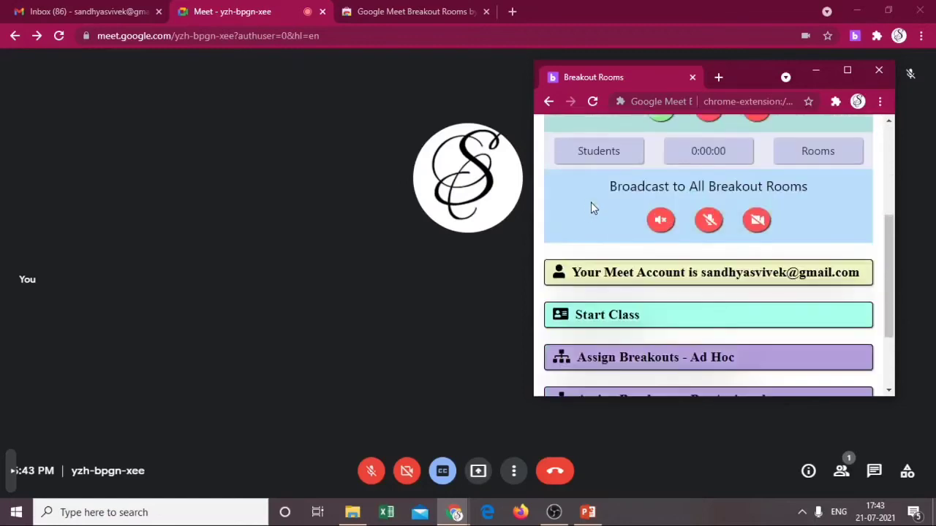
scroll(613, 161, "down", 2)
scroll(612, 161, "up", 3)
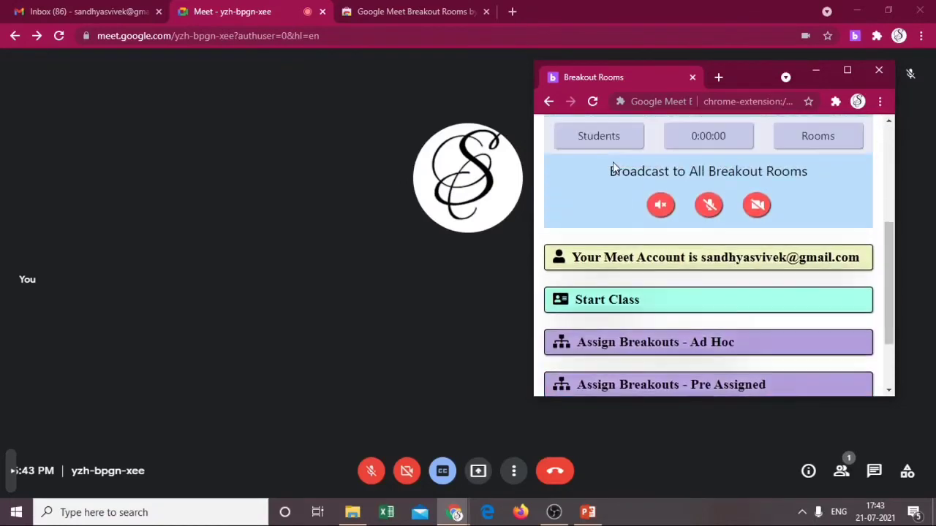
scroll(612, 161, "down", 2)
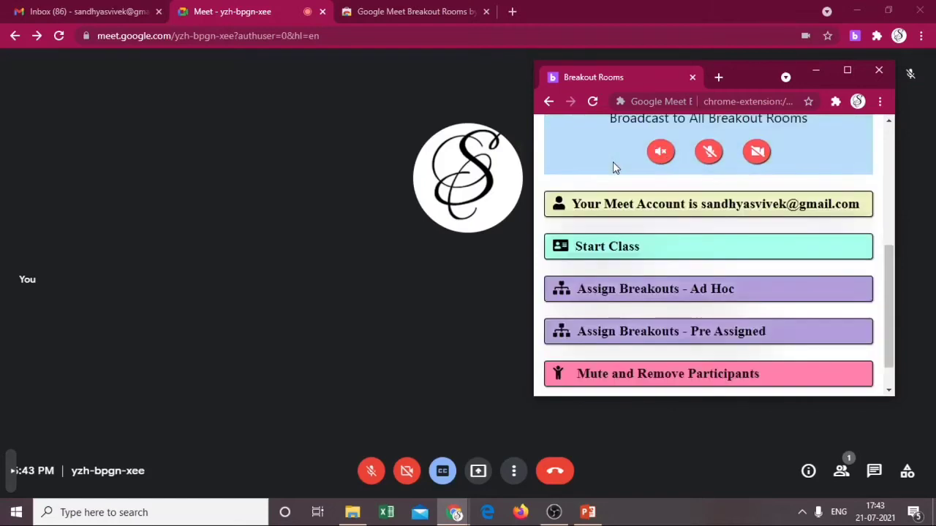
left_click(611, 249)
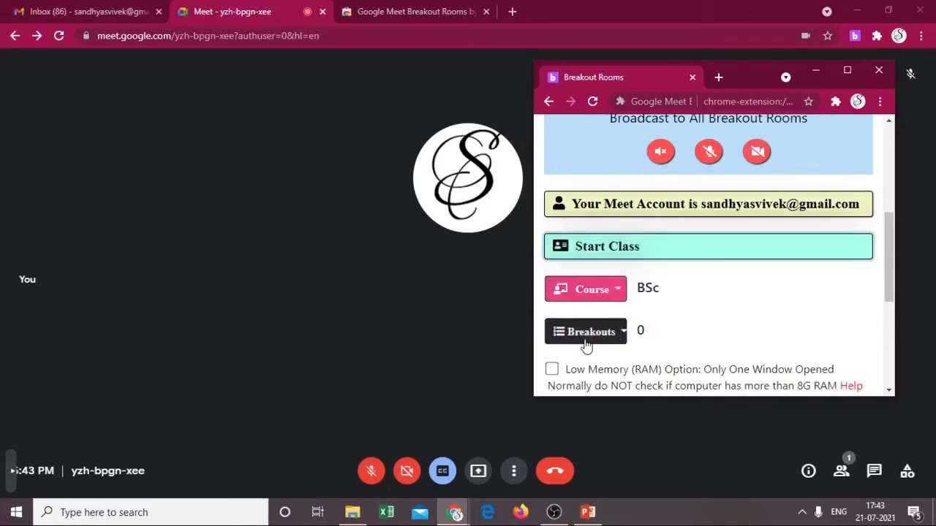
left_click(623, 337)
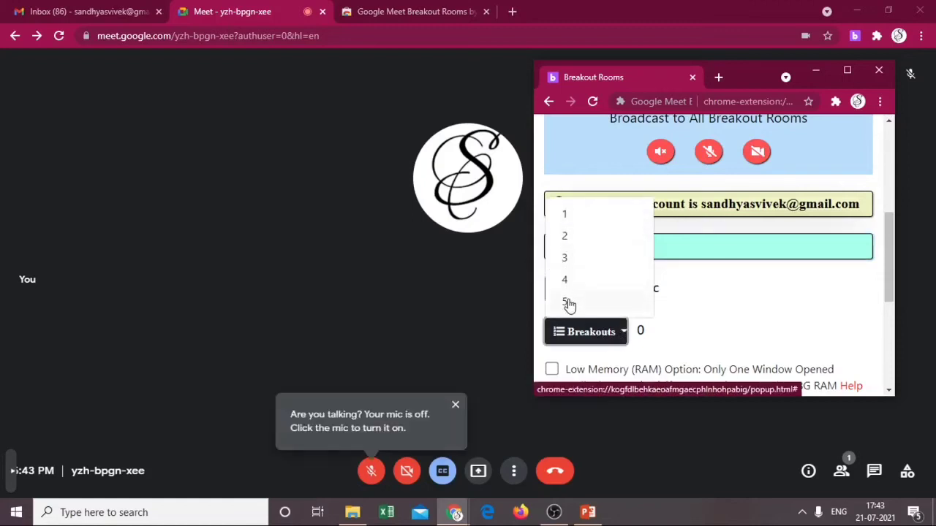
left_click(567, 239)
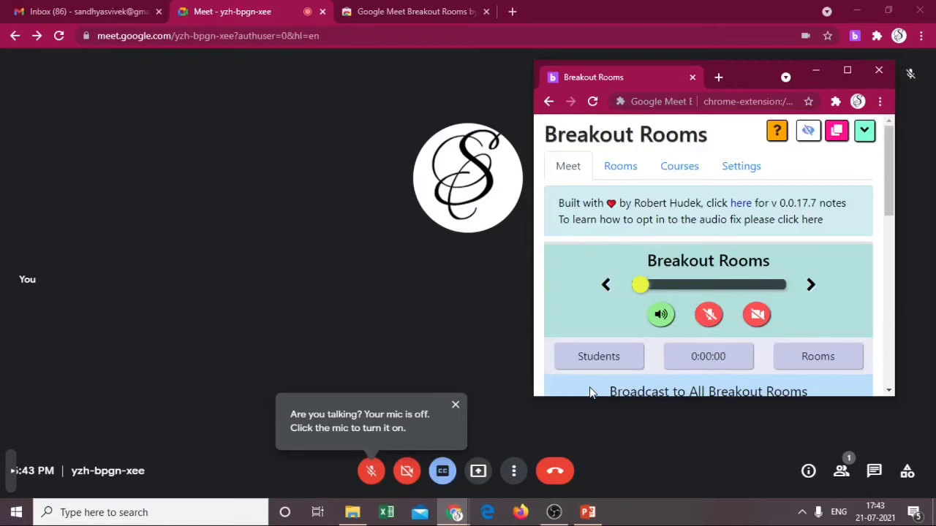
Step: Open the BSc course's Main room together with its breakout rooms from the class-start settings
scroll(605, 356, "down", 2)
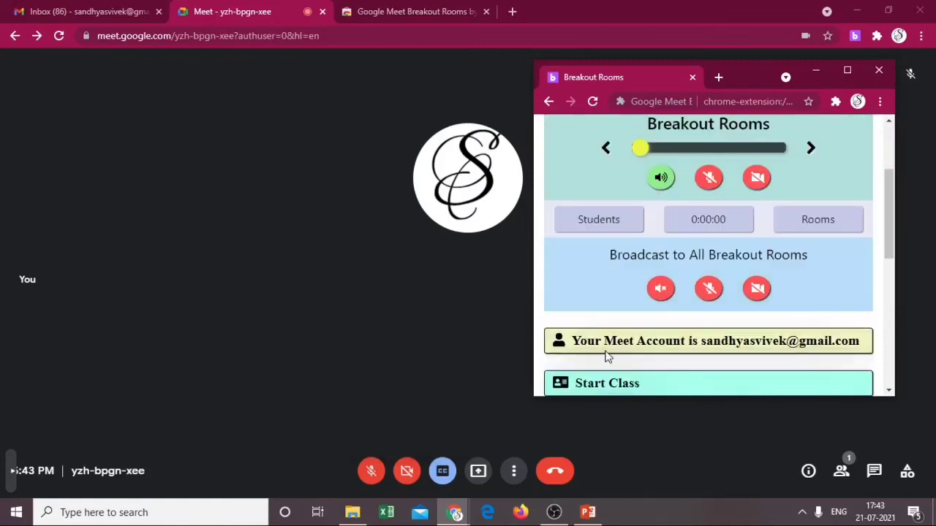
scroll(607, 357, "down", 2)
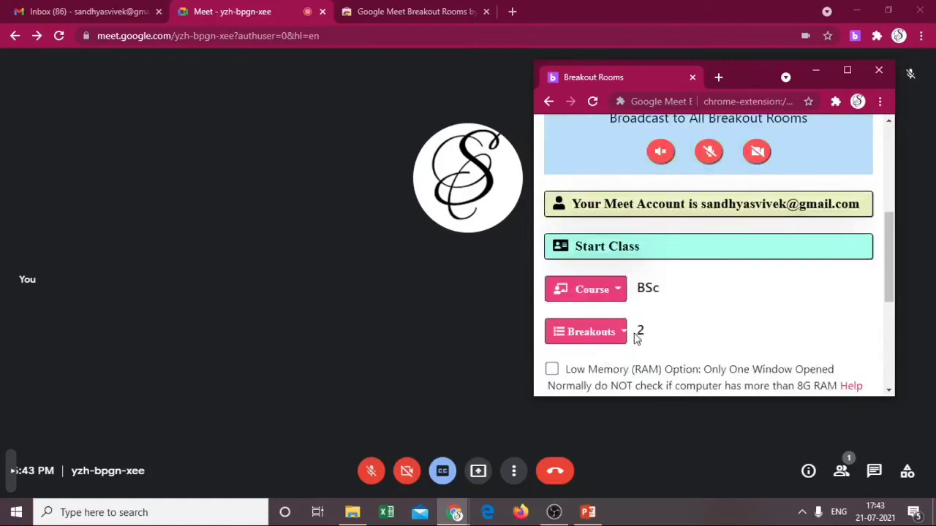
scroll(636, 340, "down", 3)
left_click(833, 240)
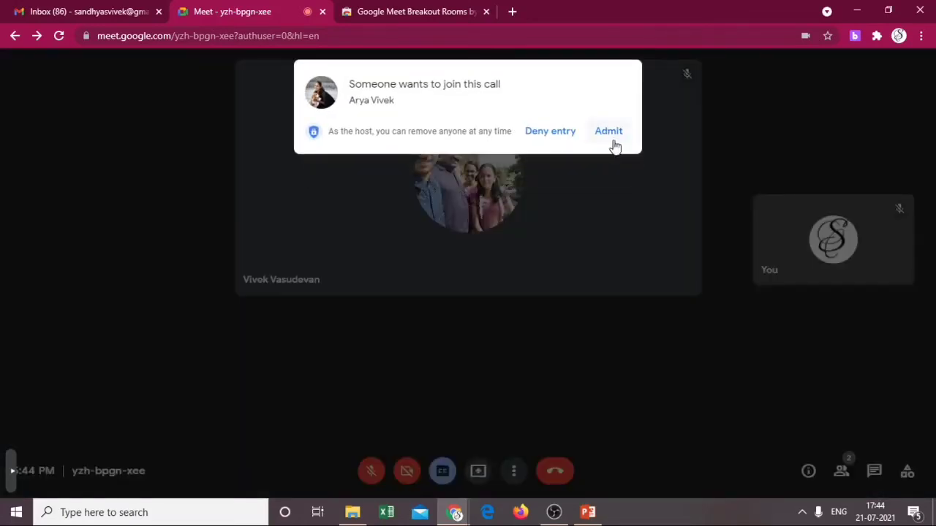
Step: Admit the two people asking to join the Meet call
left_click(612, 142)
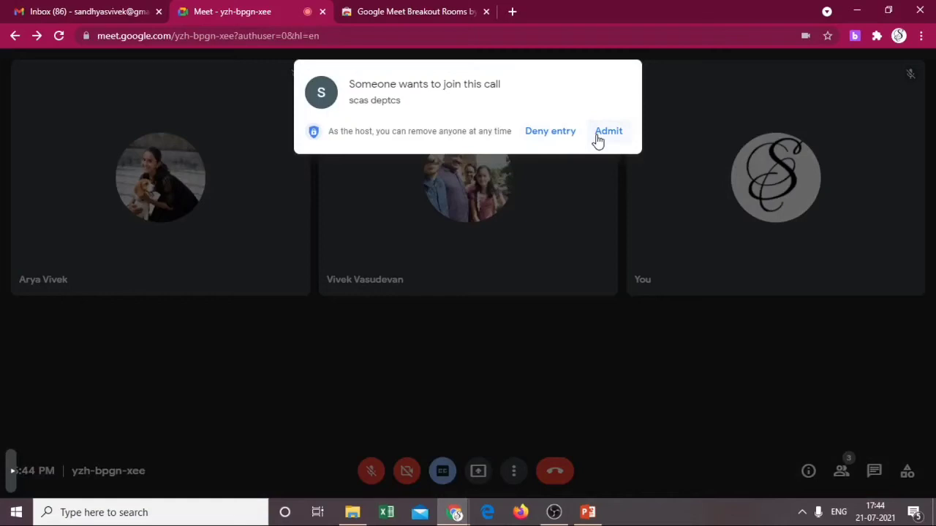
left_click(607, 131)
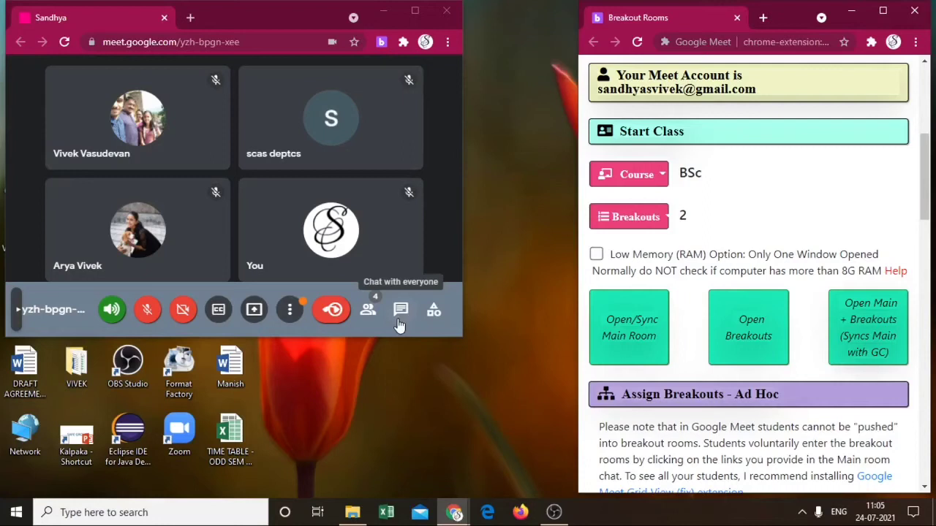
Step: Bring up Breakout Rooms beside the Main room call and choose BSc as the course for starting the class
left_click(380, 46)
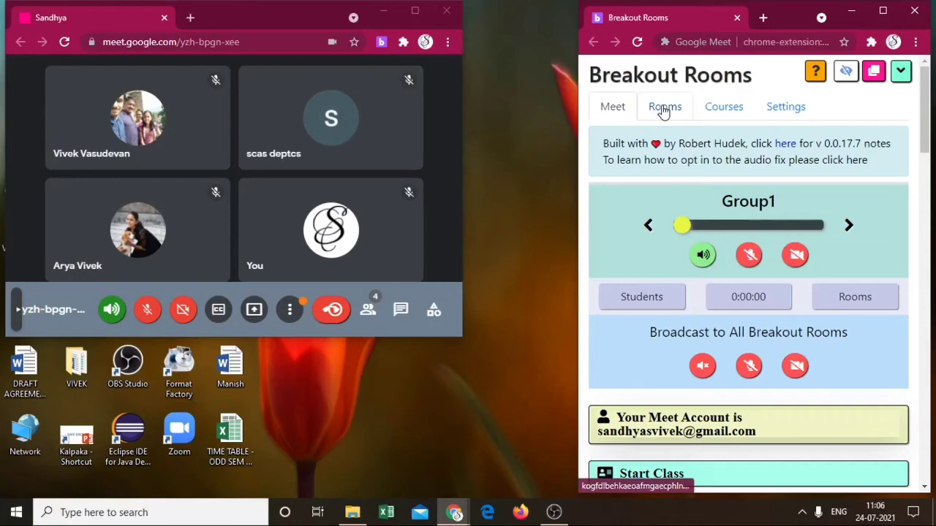
scroll(656, 272, "down", 3)
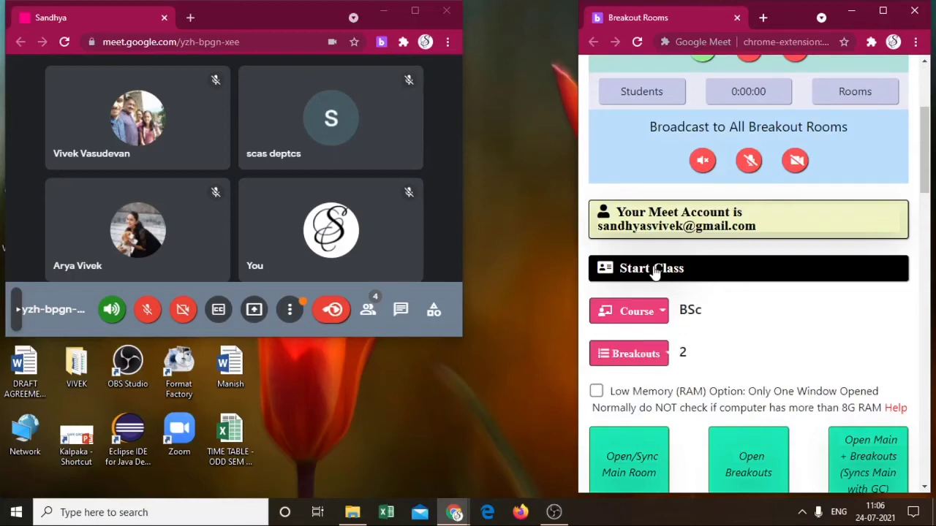
scroll(658, 307, "up", 1)
left_click(664, 351)
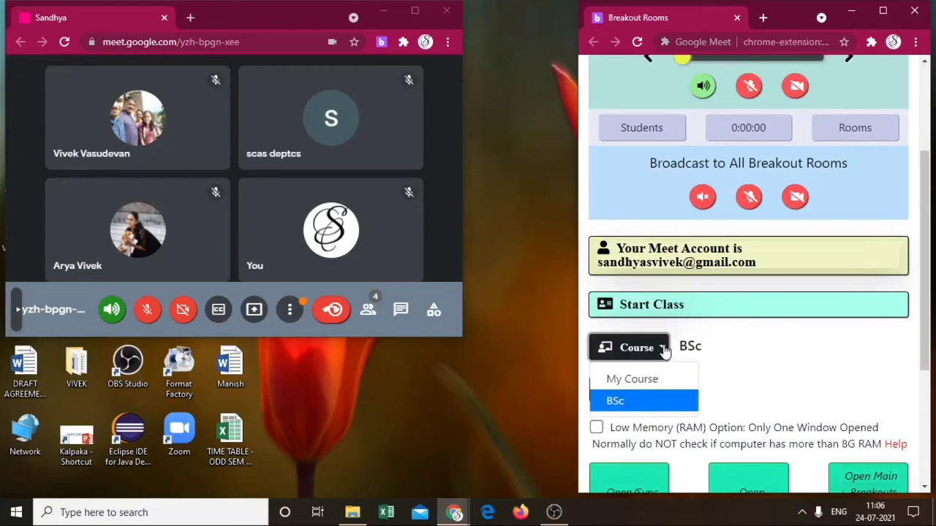
left_click(638, 401)
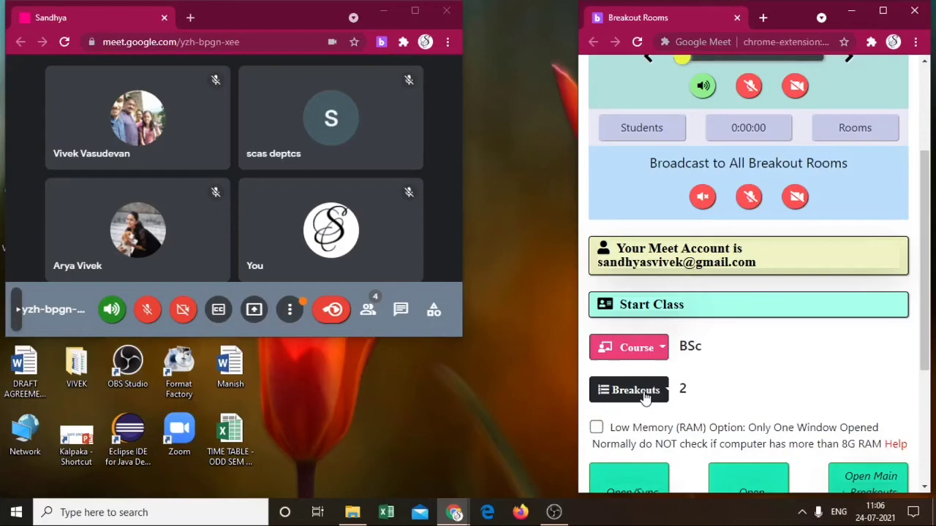
Step: Sync the BSc course's Main room and dismiss the resulting message
scroll(644, 395, "down", 2)
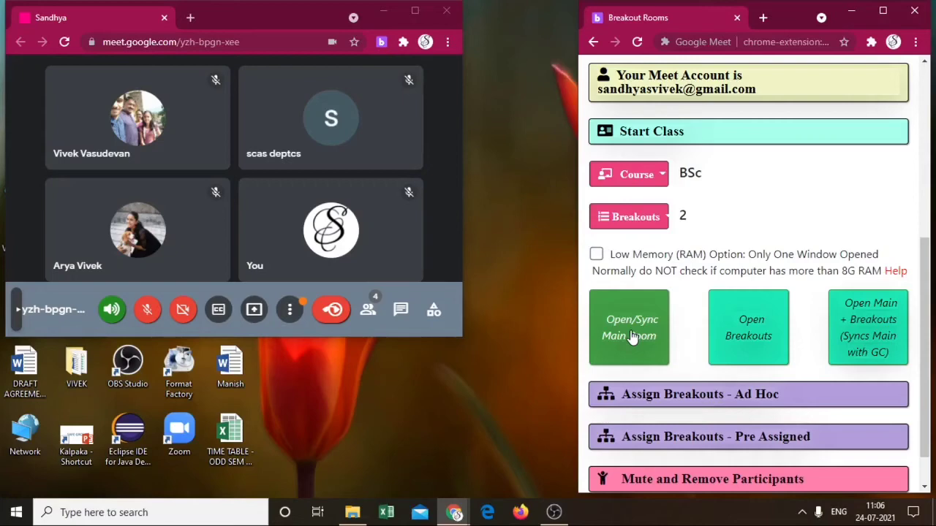
left_click(632, 337)
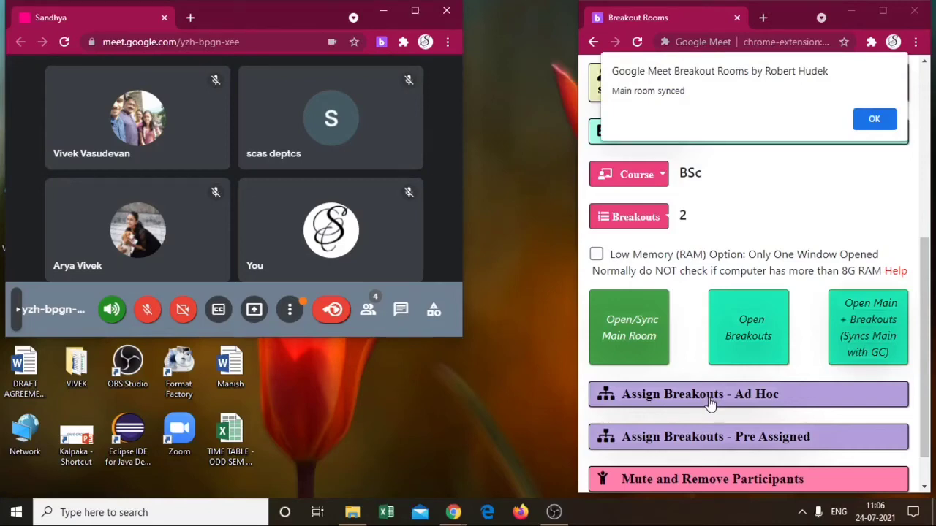
left_click(866, 357)
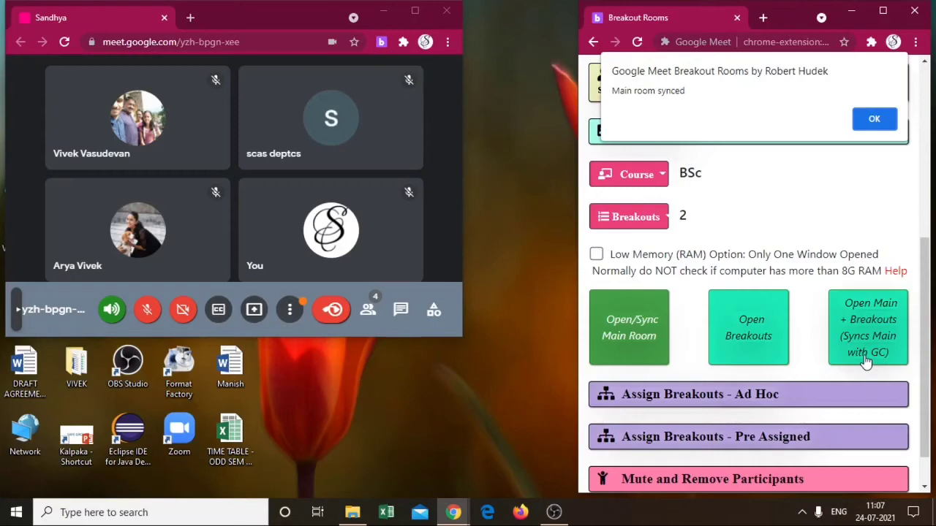
key("Return")
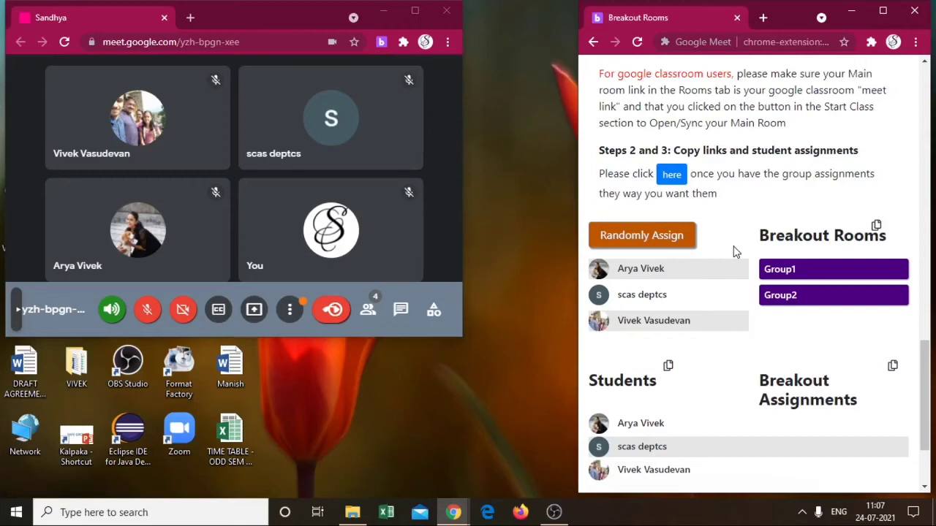
Step: Review the ad hoc student list and the instructions for pre-assigned breakouts, including how to share the room links
scroll(777, 272, "down", 1)
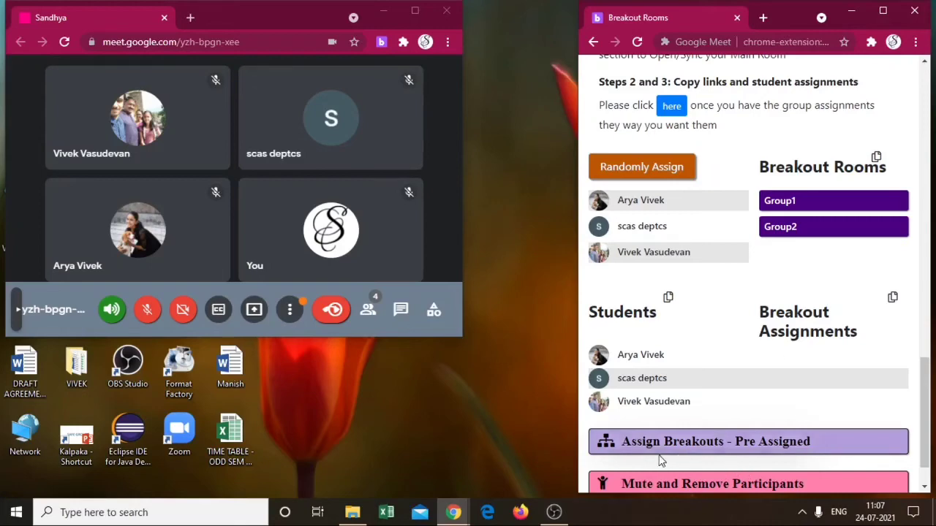
left_click(715, 452)
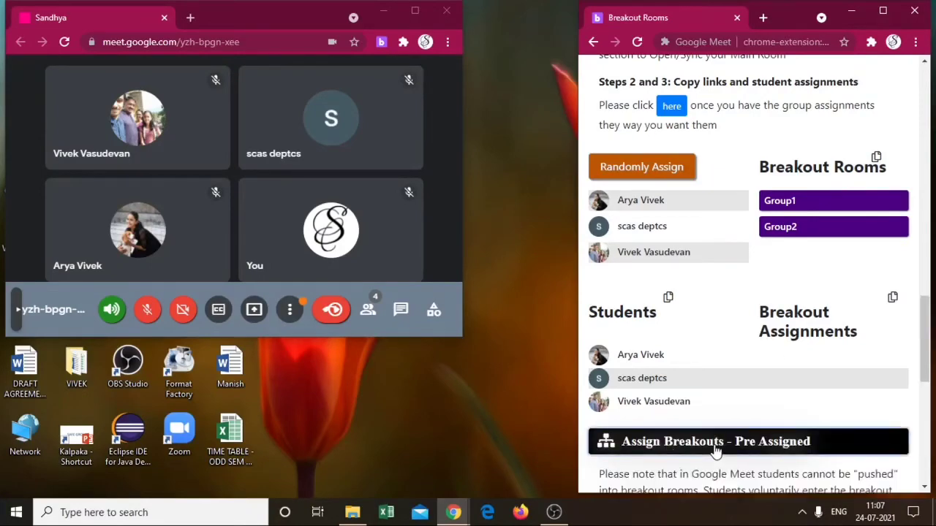
scroll(715, 453, "down", 2)
scroll(715, 452, "down", 1)
scroll(715, 452, "down", 4)
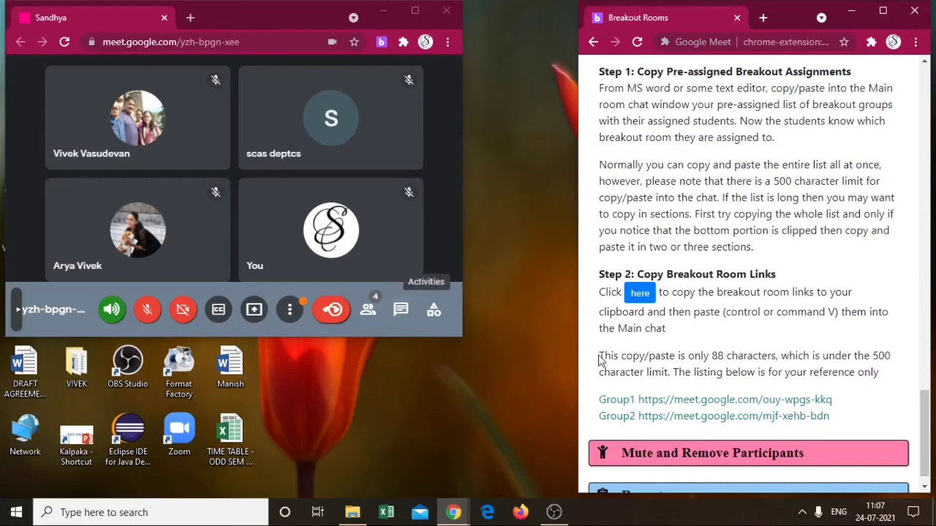
scroll(613, 276, "up", 2)
scroll(613, 276, "up", 7)
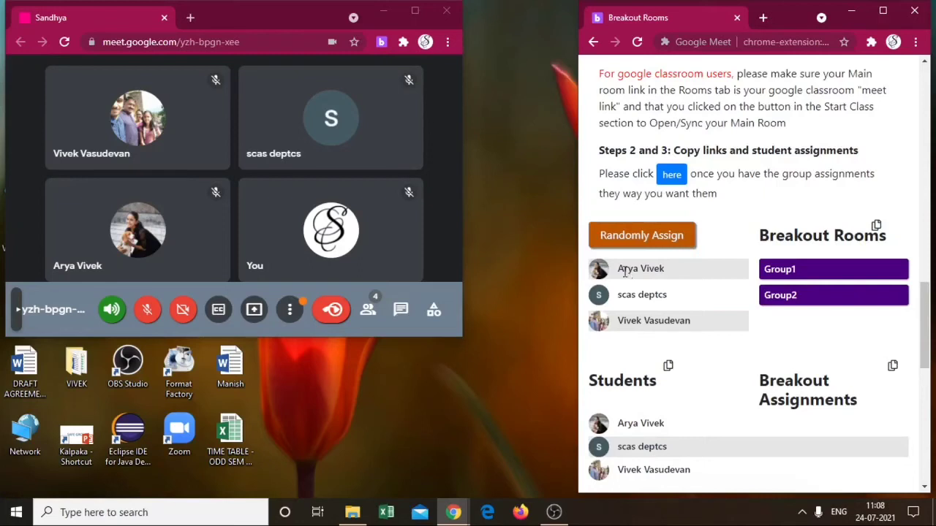
Step: Randomly assign the students to Group1 and Group2 and check the breakout assignments
left_click(642, 235)
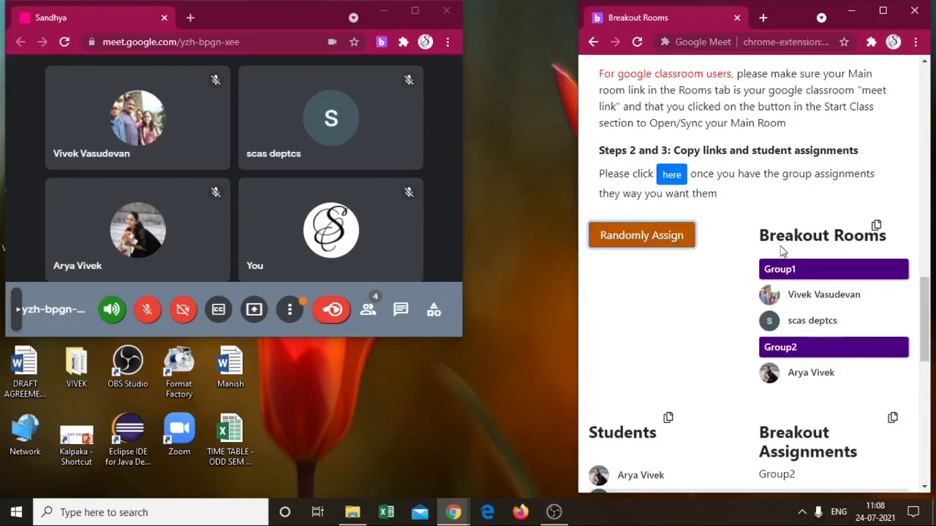
scroll(778, 251, "down", 2)
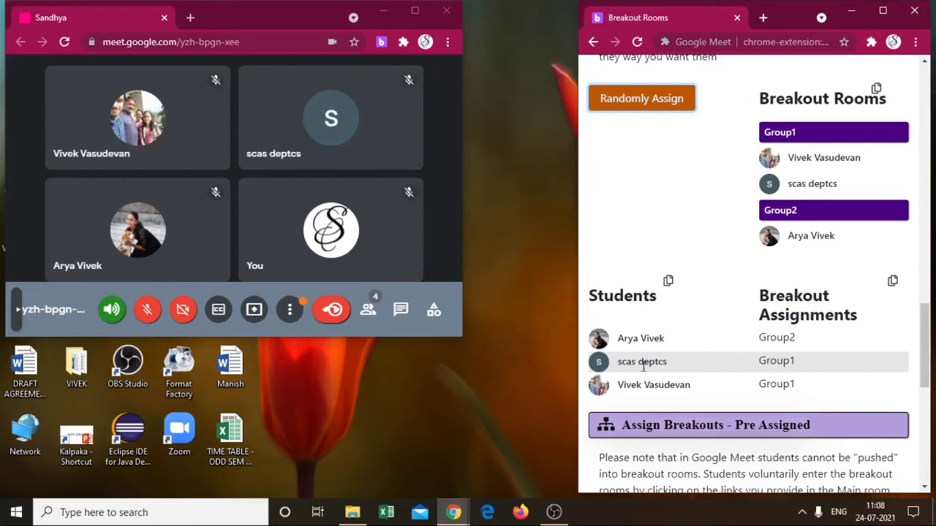
scroll(793, 340, "up", 2)
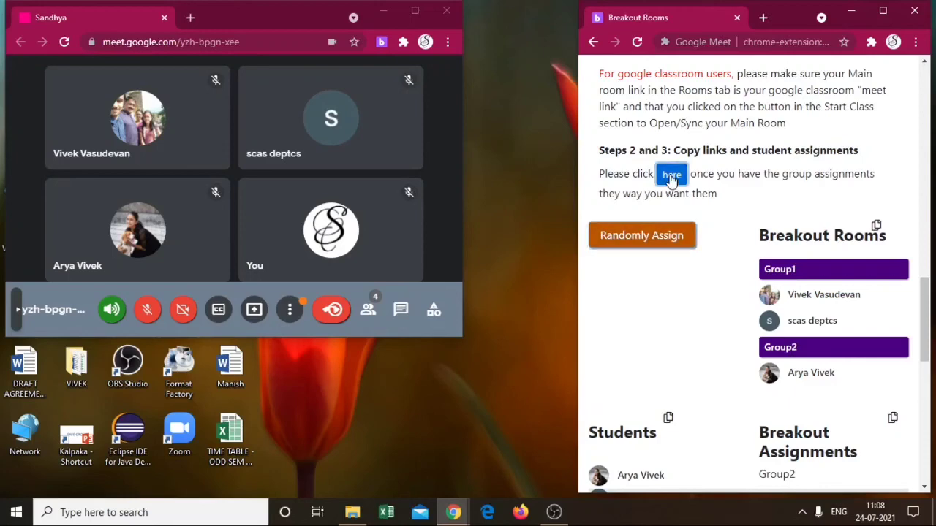
Step: Copy the ad hoc breakout room links for Group1 and Group2 and send them in the Main room's chat
left_click(671, 177)
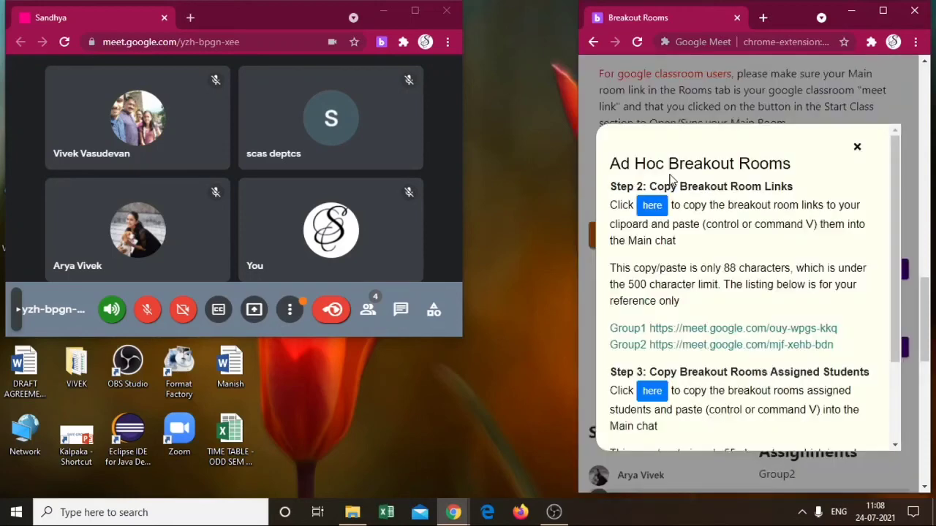
left_click(653, 208)
left_click(400, 313)
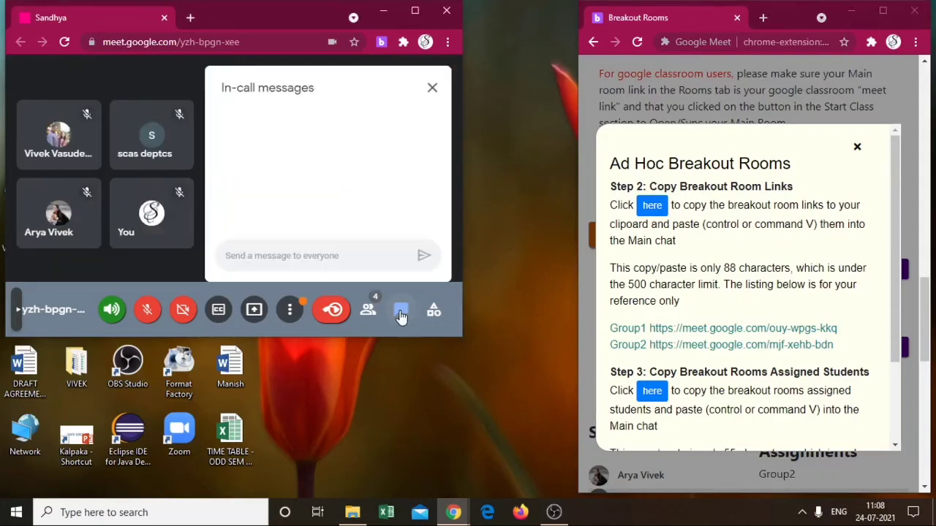
left_click(296, 256)
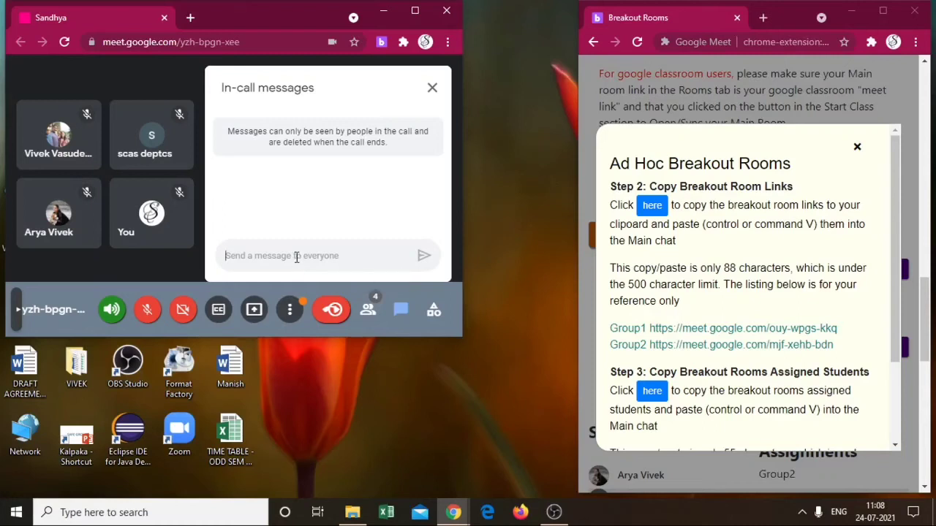
right_click(308, 256)
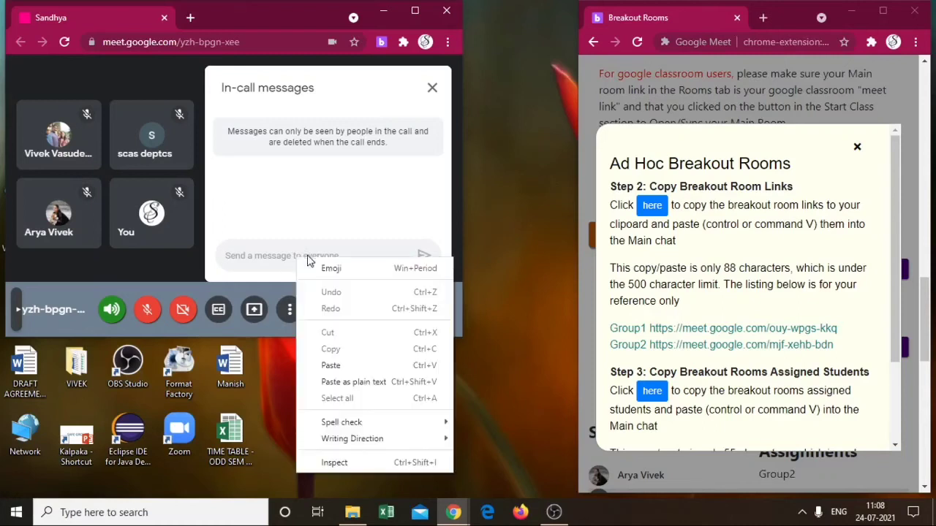
left_click(347, 366)
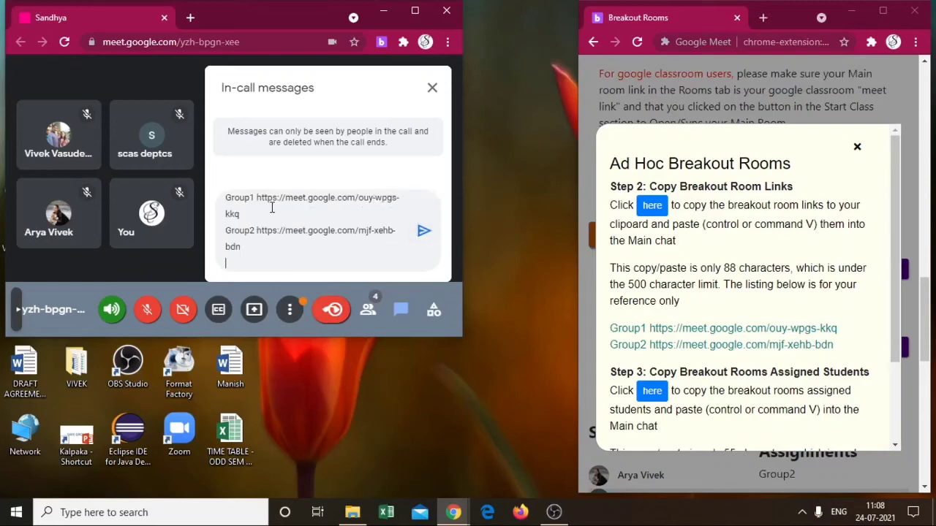
left_click(423, 232)
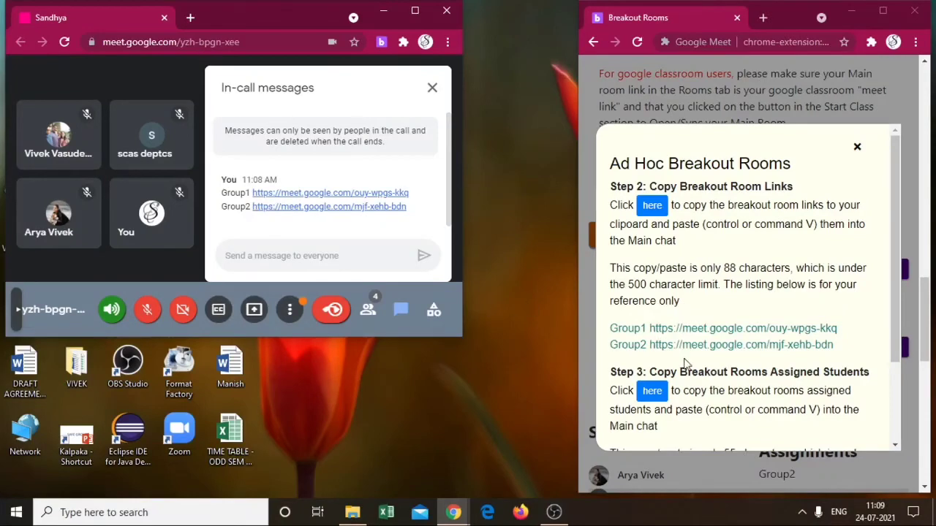
Step: Copy the ad hoc student assignments for Group1 and Group2, send them in the Main room's chat, and close the ad hoc instructions
left_click(650, 400)
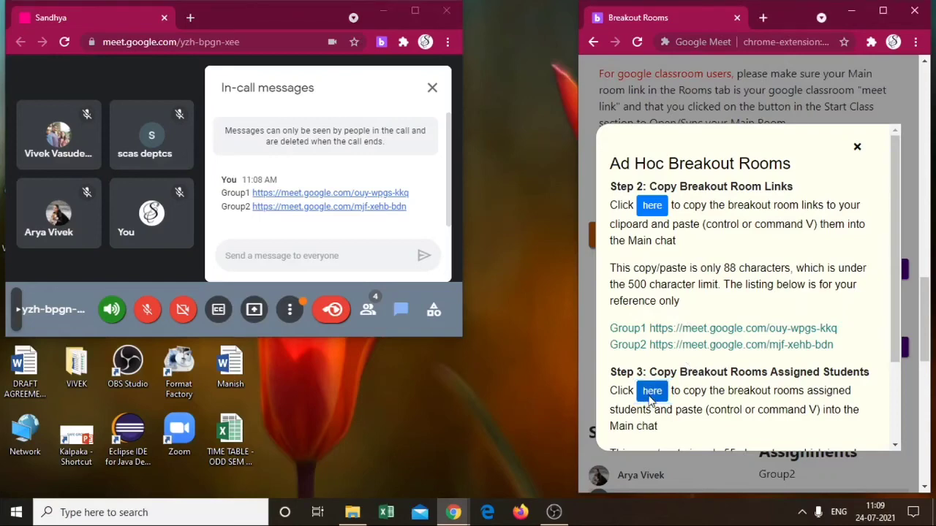
left_click(265, 258)
right_click(266, 258)
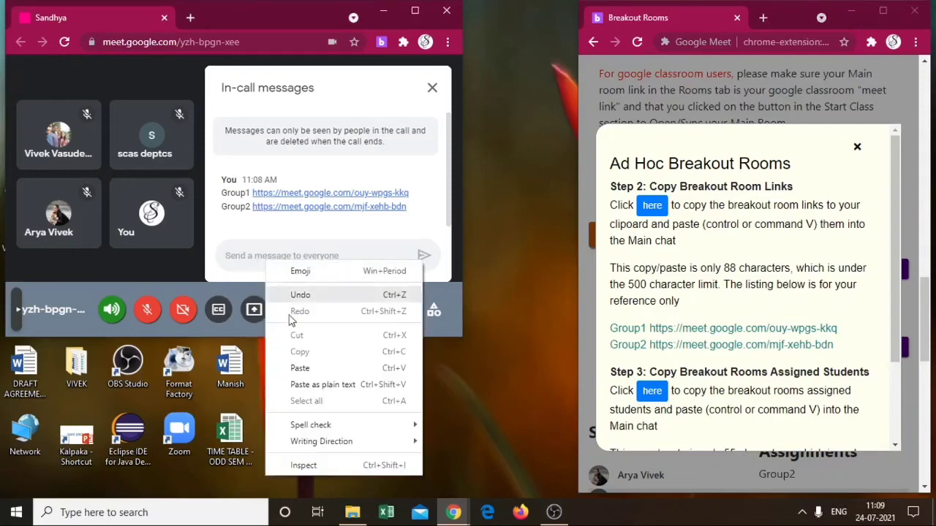
left_click(305, 372)
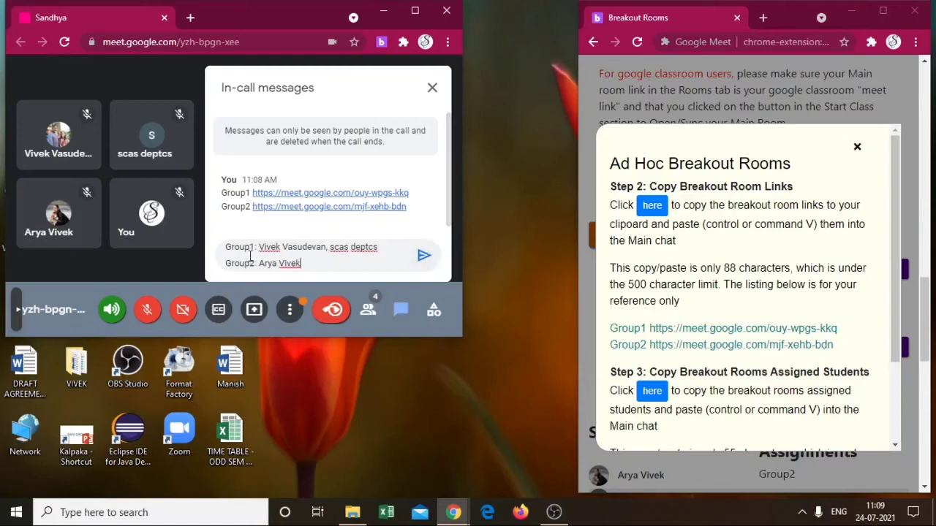
left_click(423, 256)
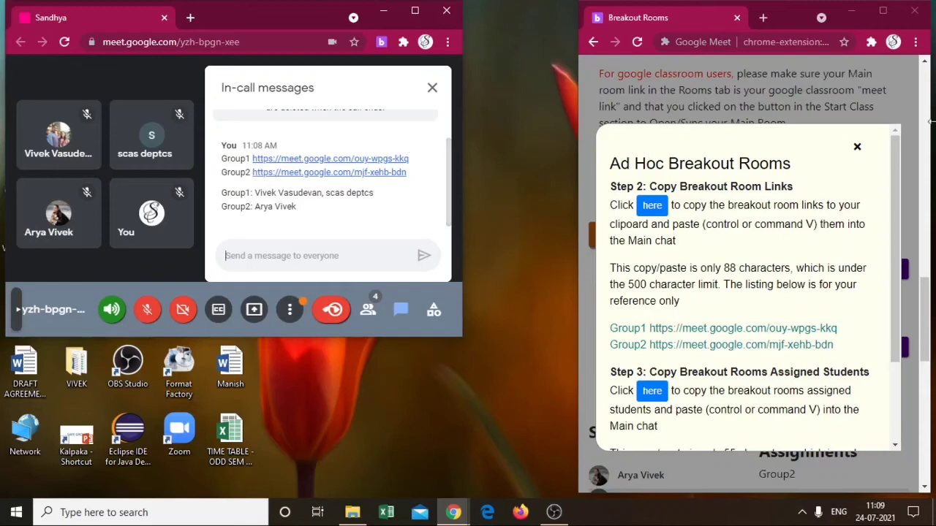
left_click(858, 150)
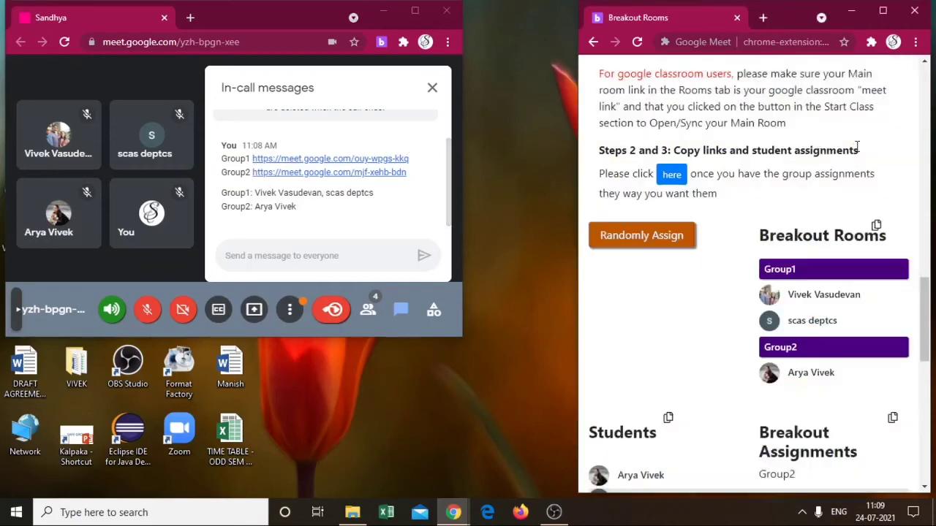
Step: Open the BSc course's two breakout rooms and switch to the Group1 room's window
scroll(775, 263, "up", 1)
scroll(775, 263, "up", 9)
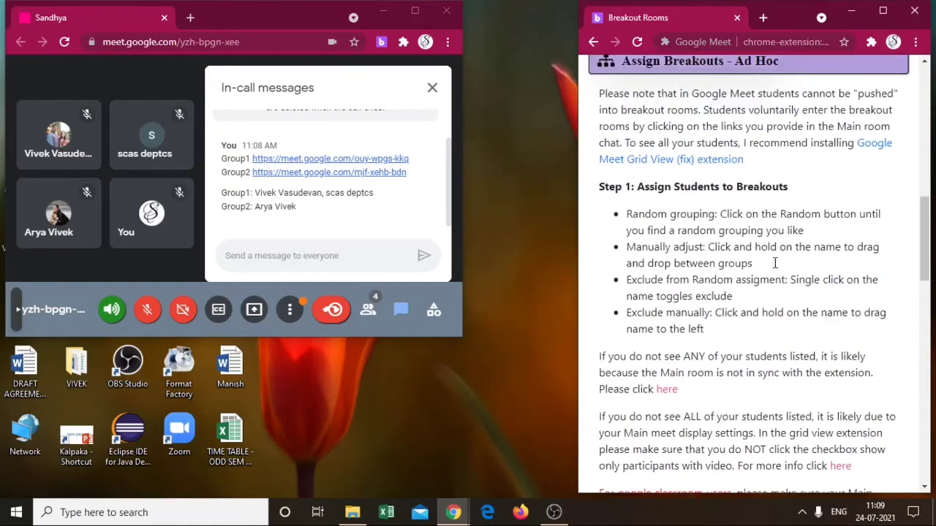
scroll(775, 263, "up", 1)
scroll(781, 296, "down", 1)
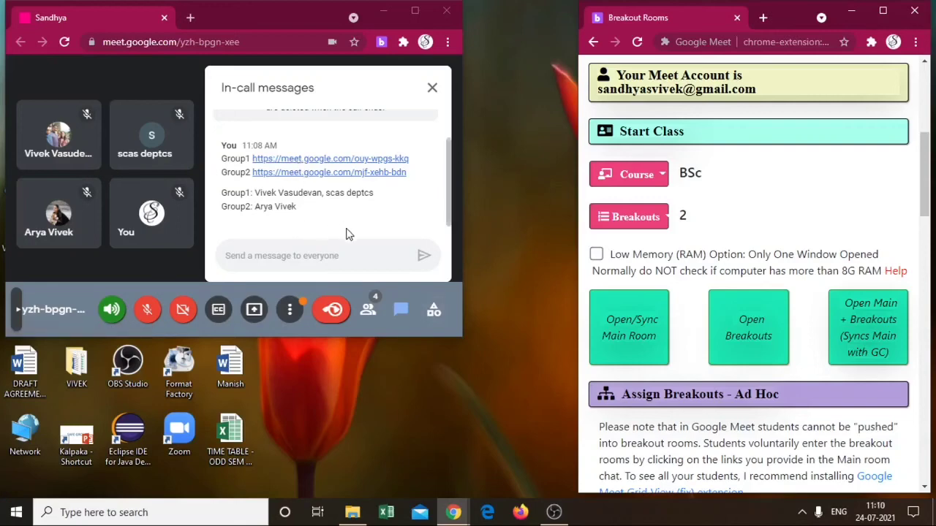
left_click(757, 334)
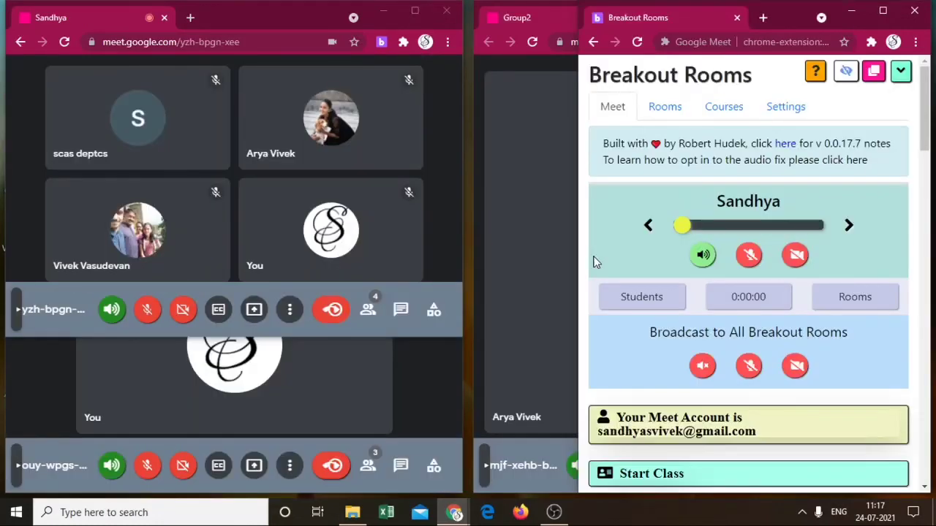
left_click(252, 380)
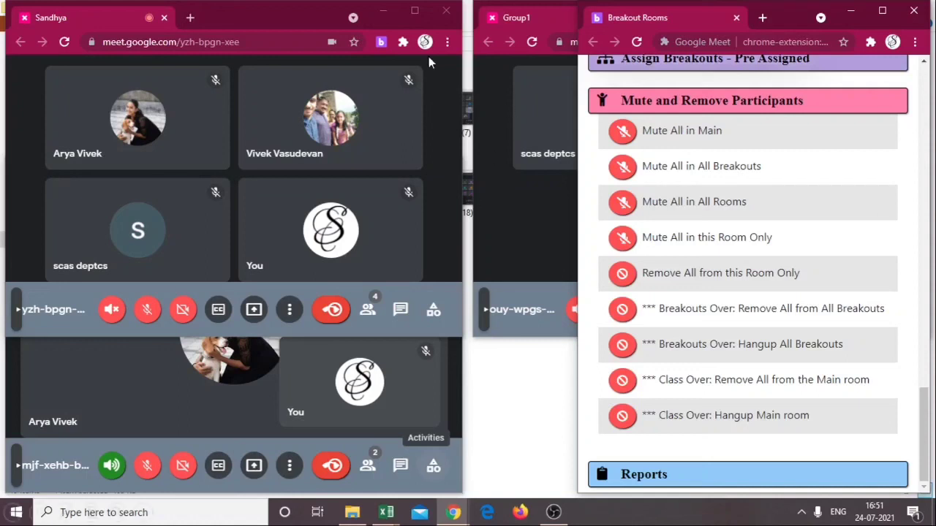
left_click(492, 232)
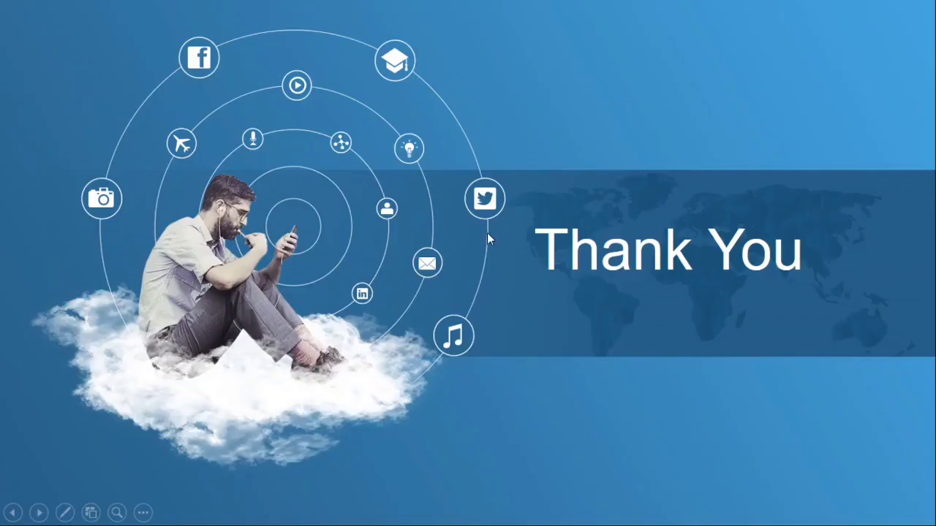